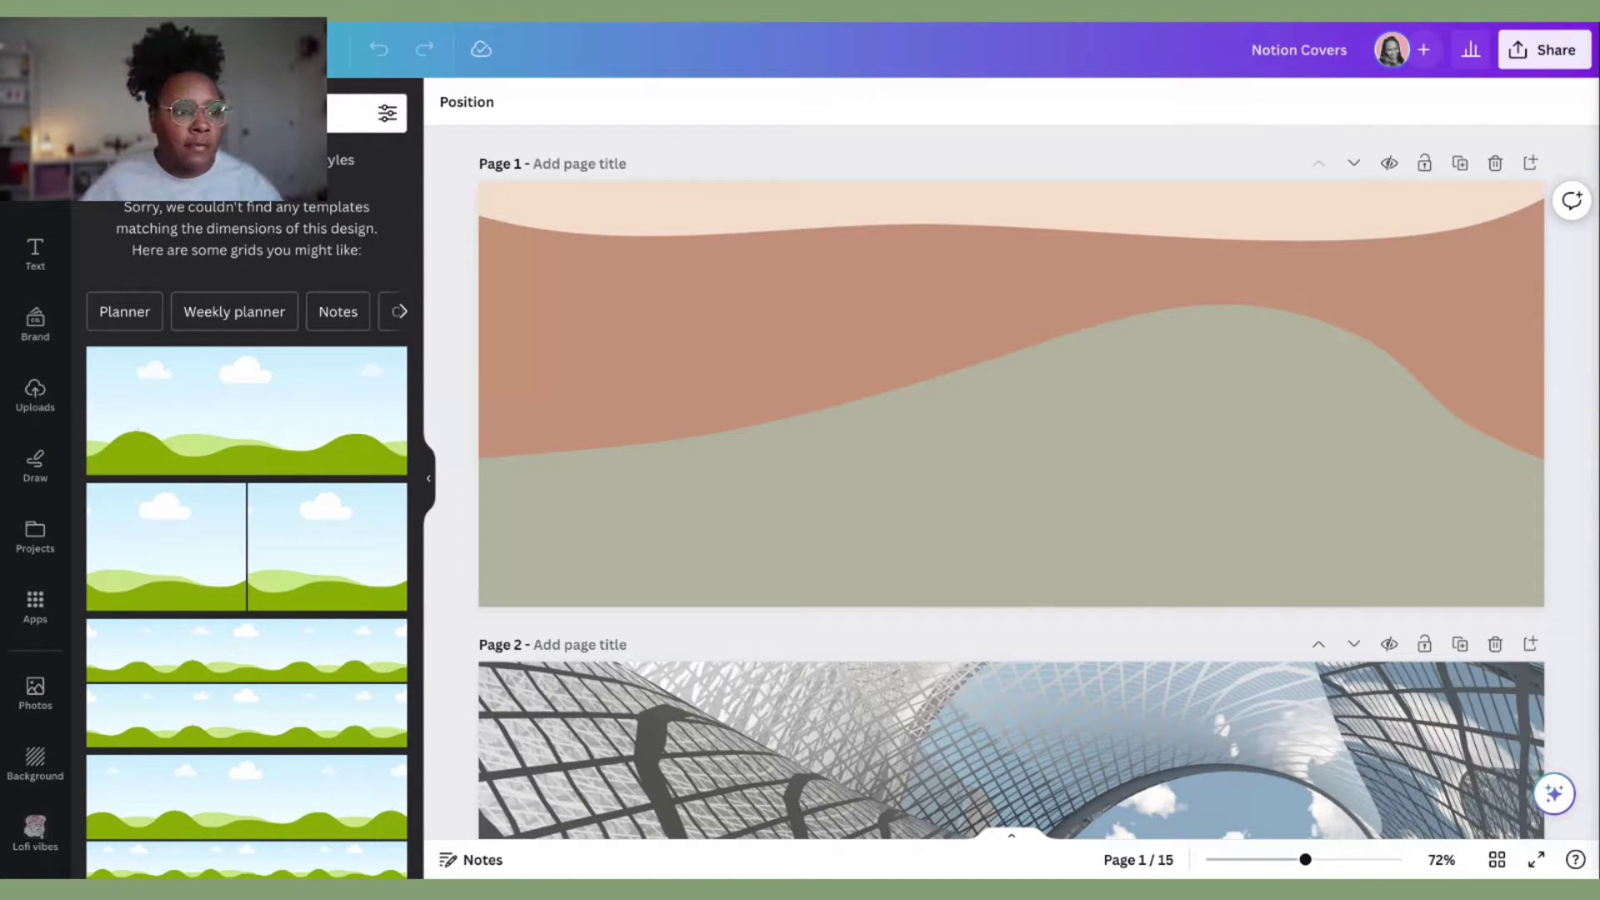
# - Scroll through the Templates panel to browse landscape layouts
pyautogui.scroll(-3, 1010, 483)
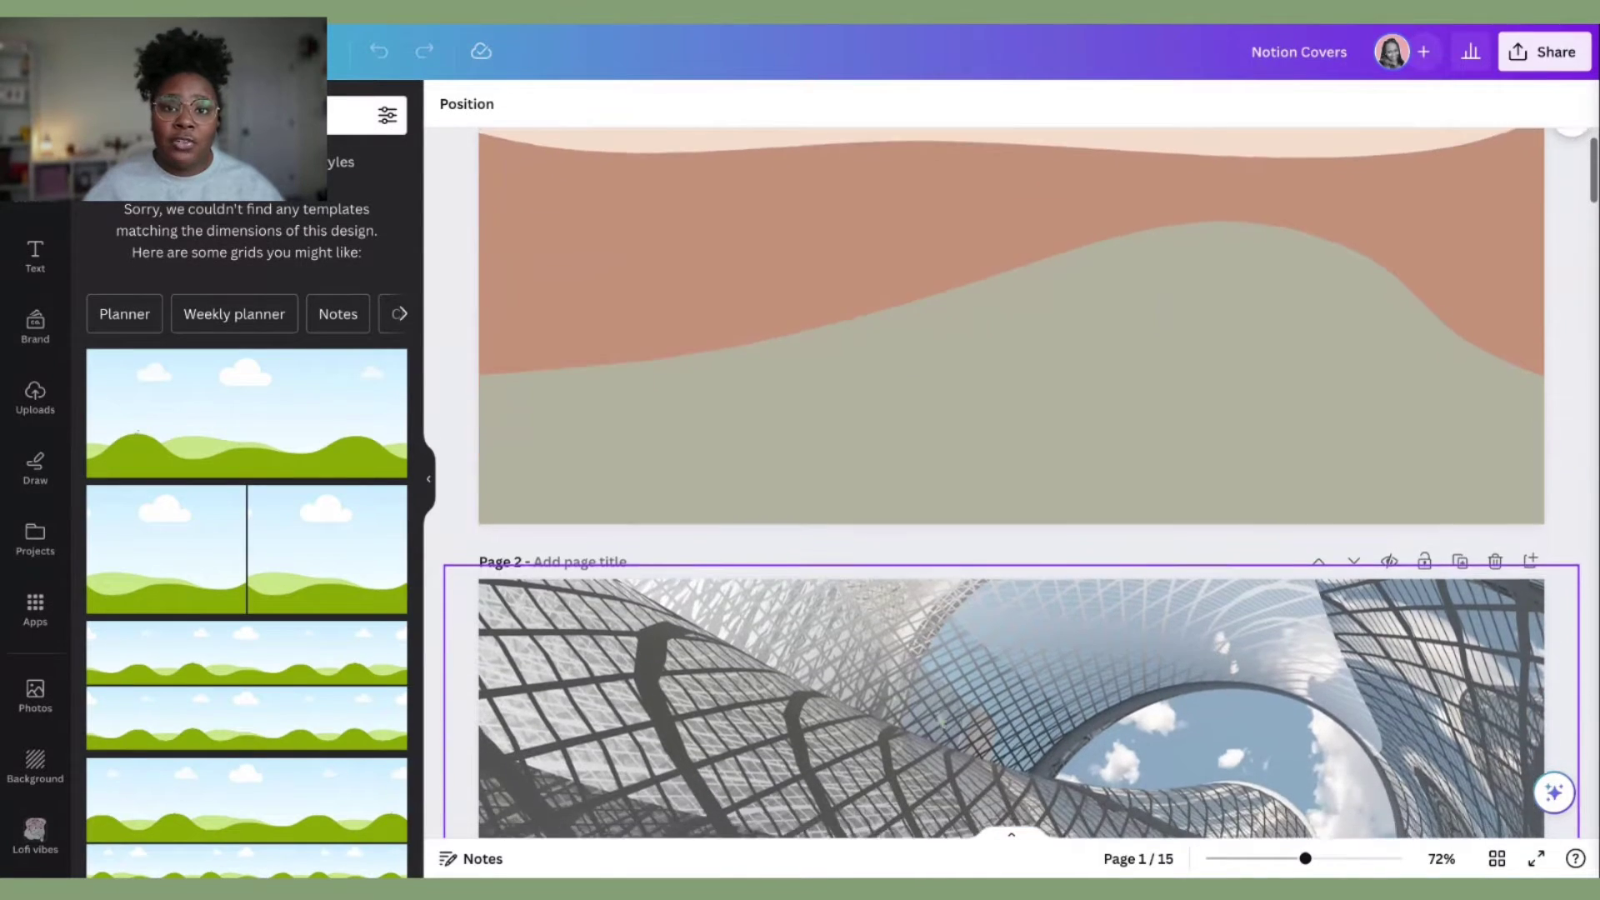
pyautogui.scroll(-5, 1011, 483)
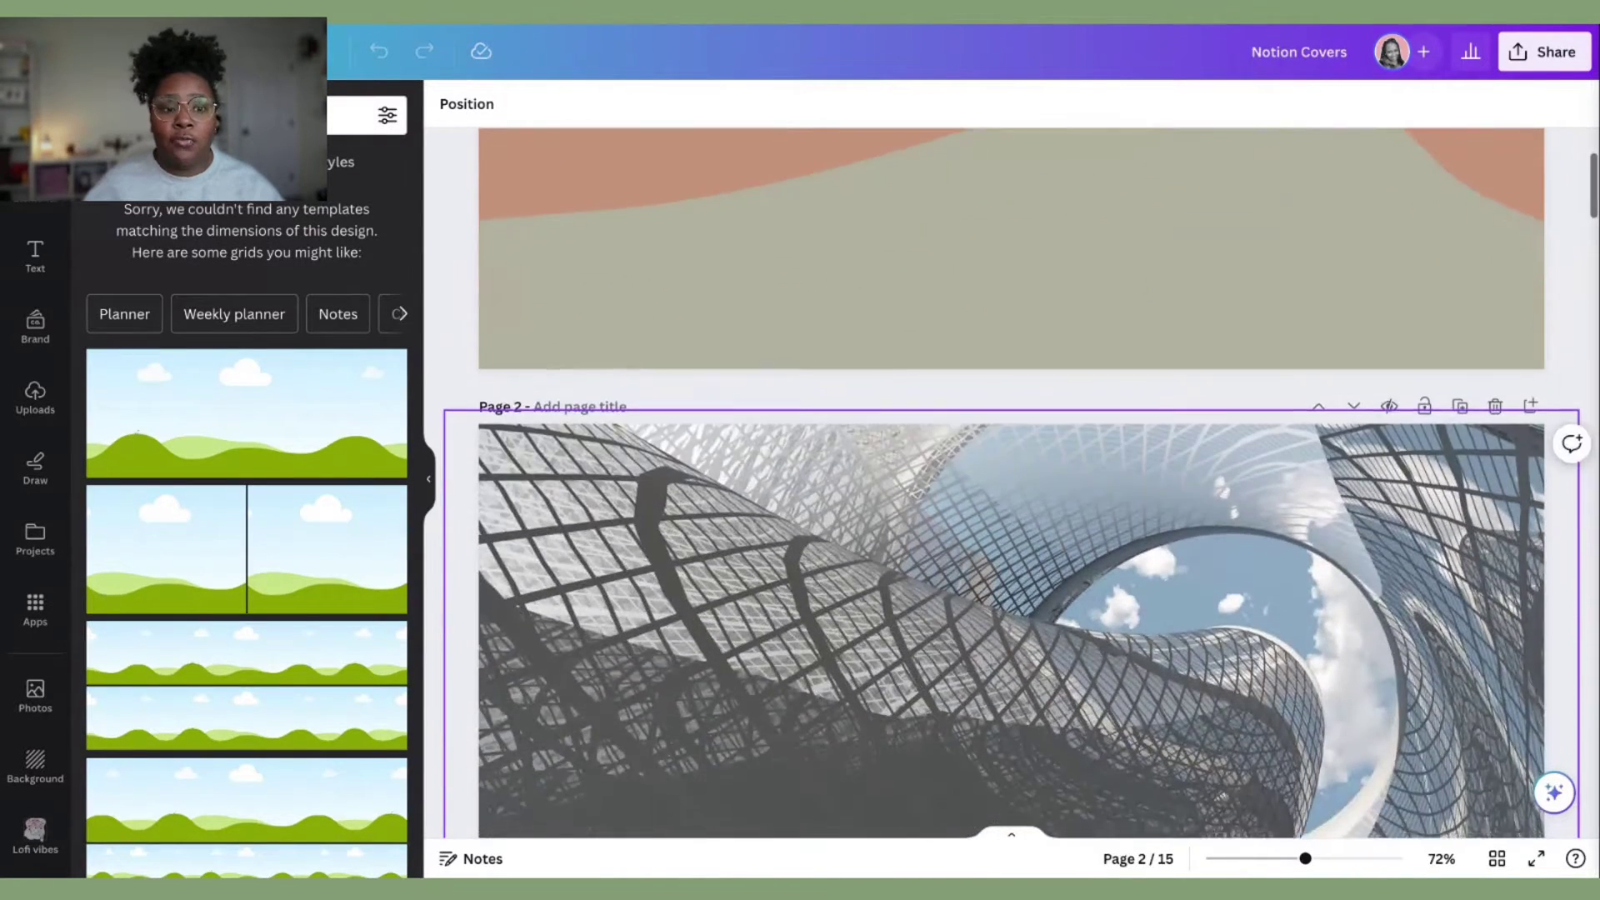
pyautogui.scroll(-2, 1010, 483)
pyautogui.scroll(7, 1011, 483)
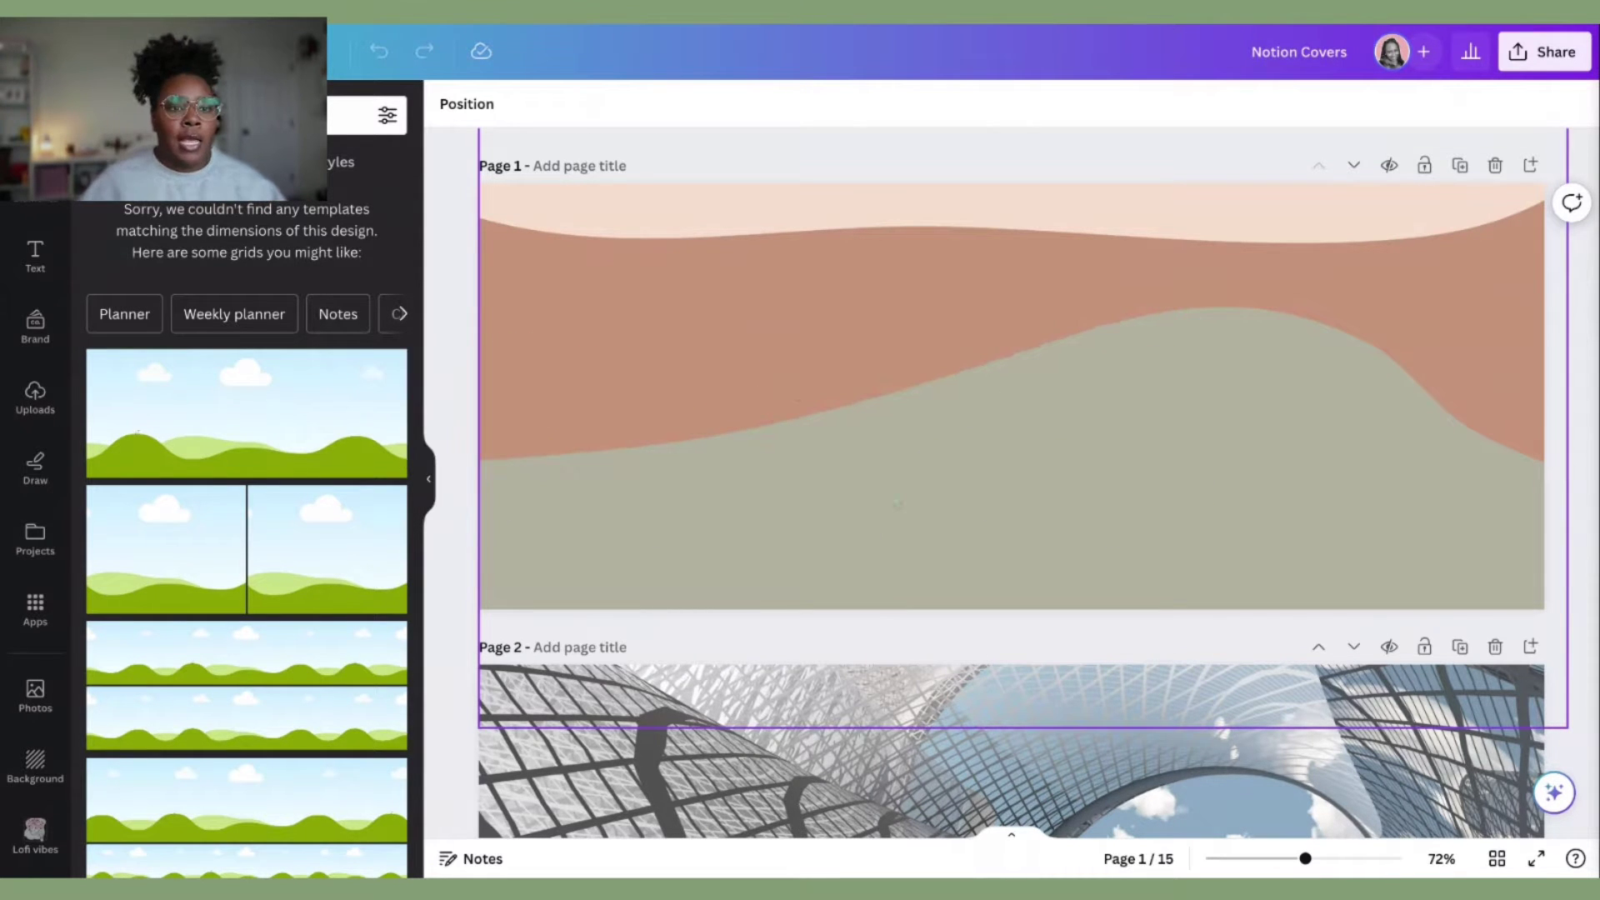
pyautogui.scroll(-3, 898, 503)
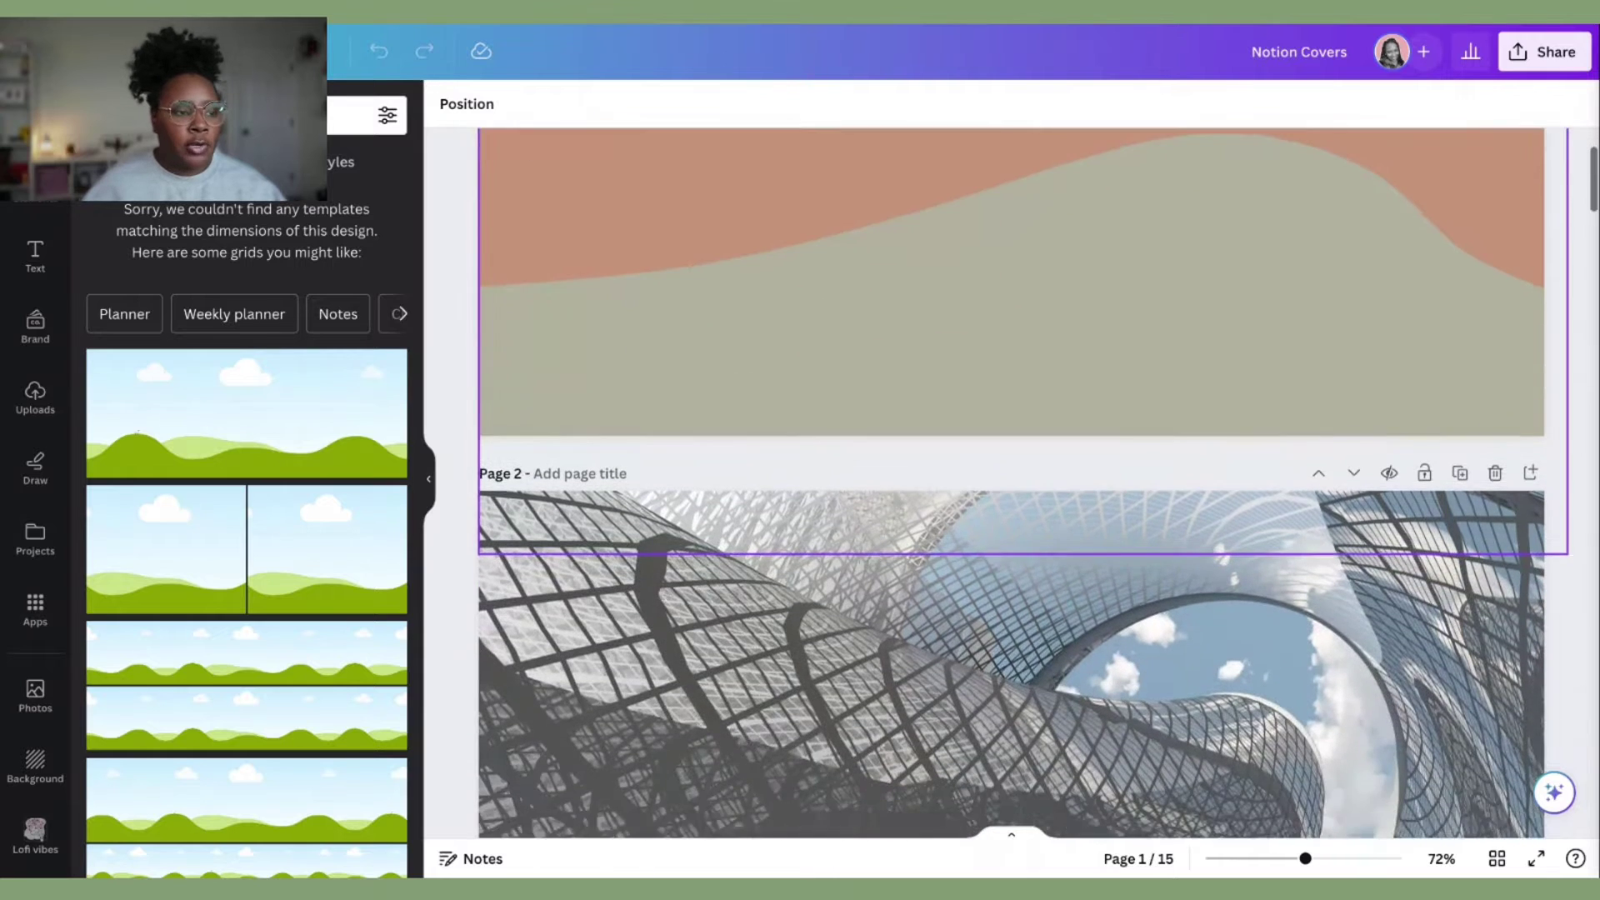
pyautogui.scroll(-1, 1011, 483)
pyautogui.scroll(4, 1012, 483)
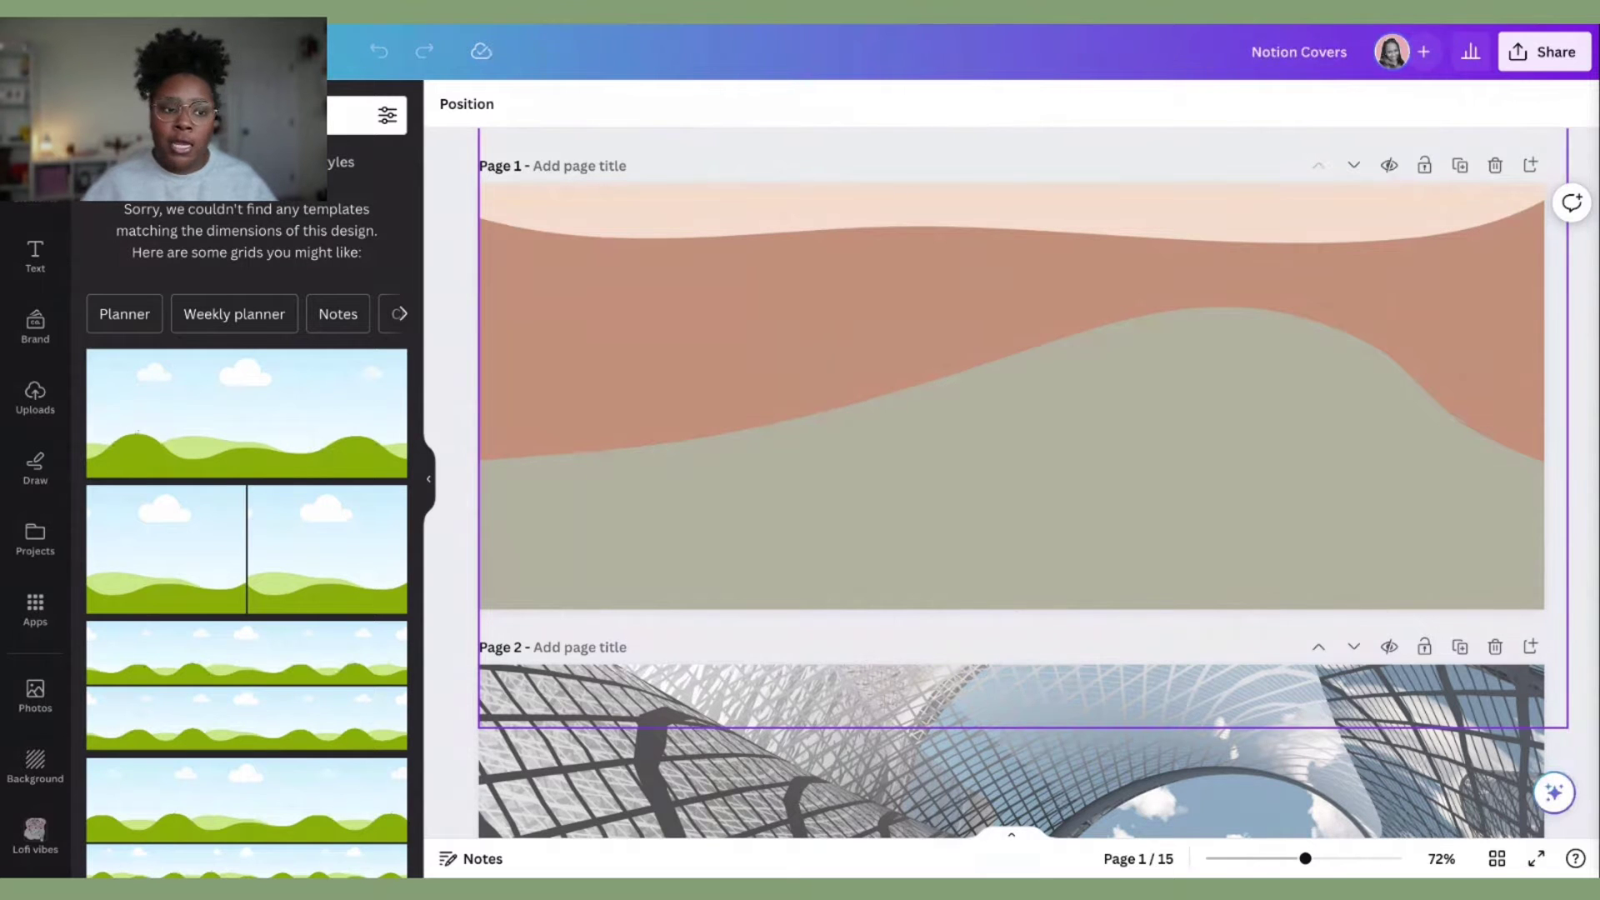
pyautogui.scroll(-3, 1011, 483)
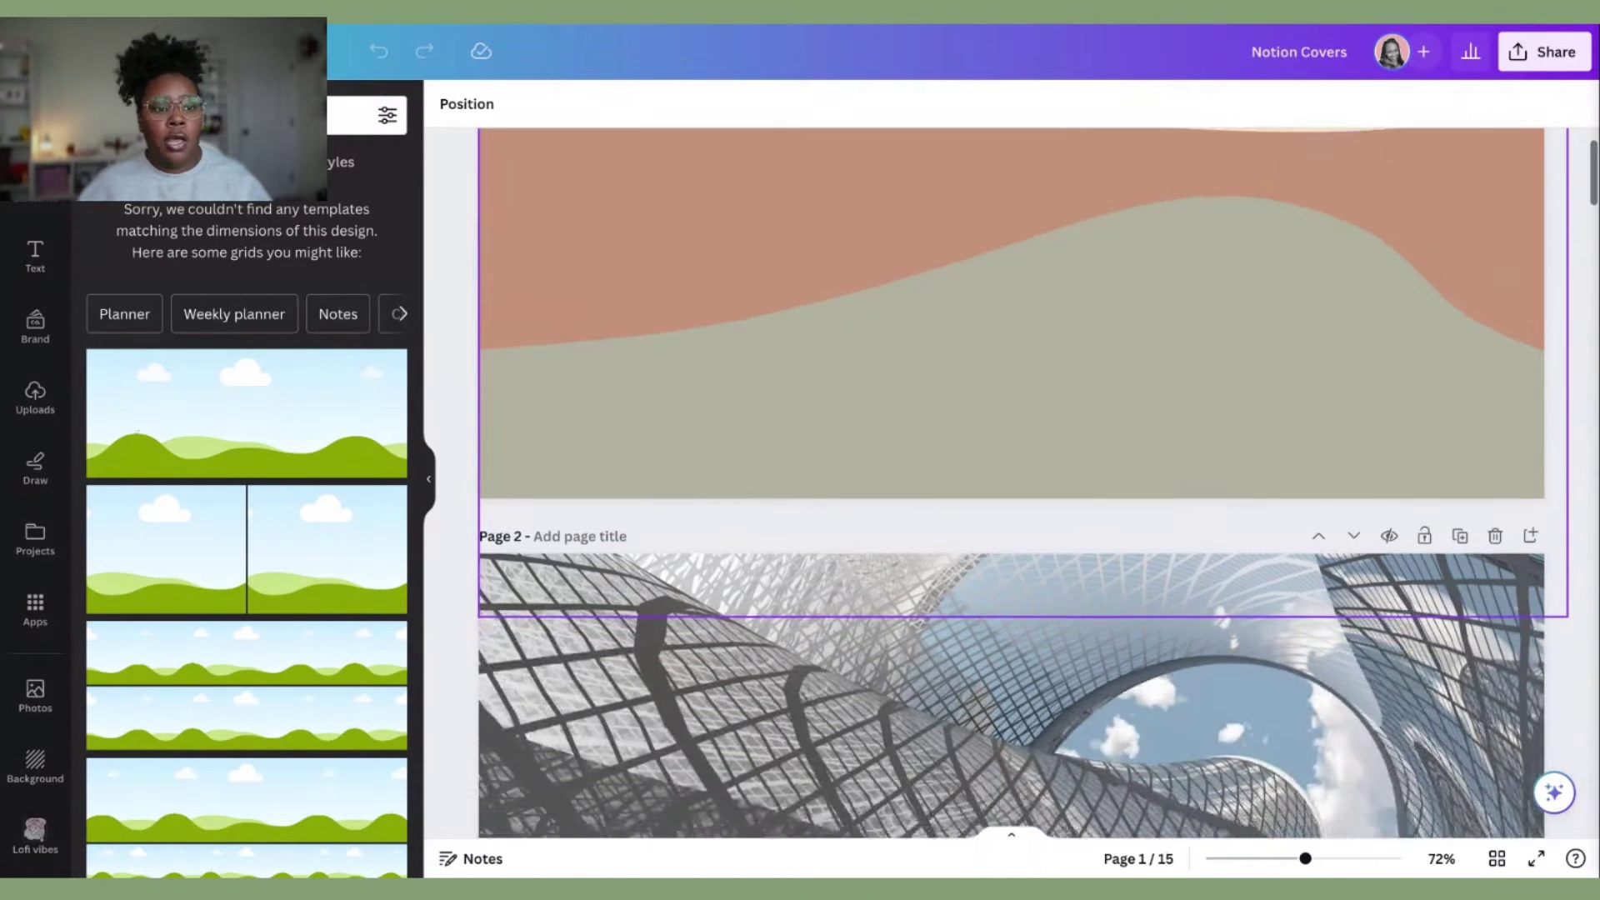
pyautogui.scroll(-10, 1011, 483)
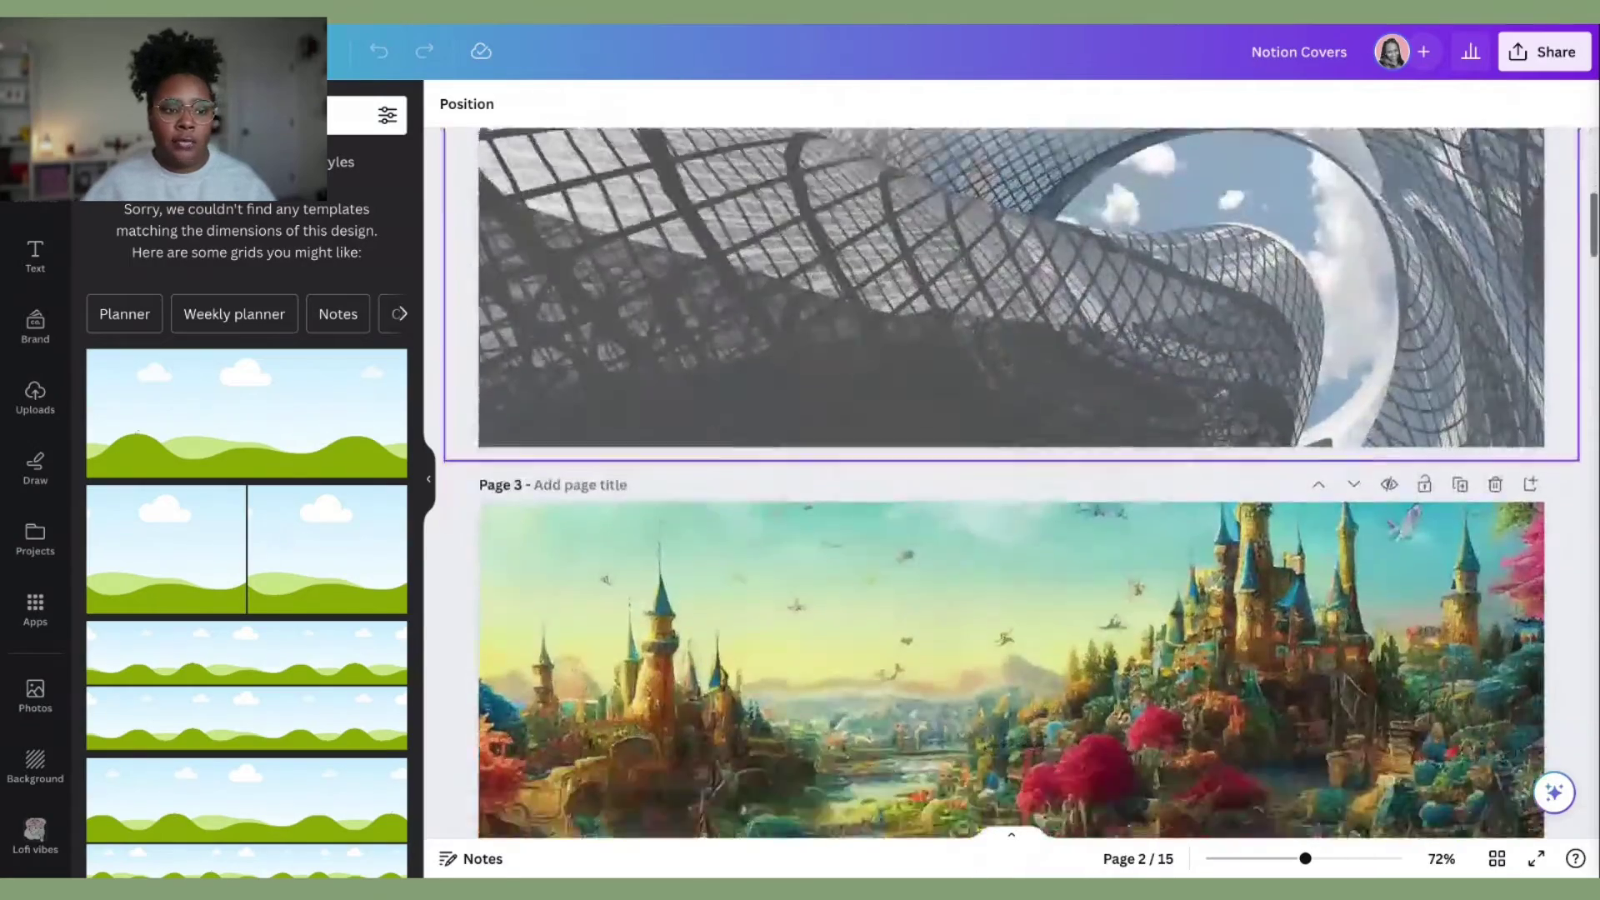
pyautogui.scroll(-3, 1011, 483)
pyautogui.scroll(10, 1011, 483)
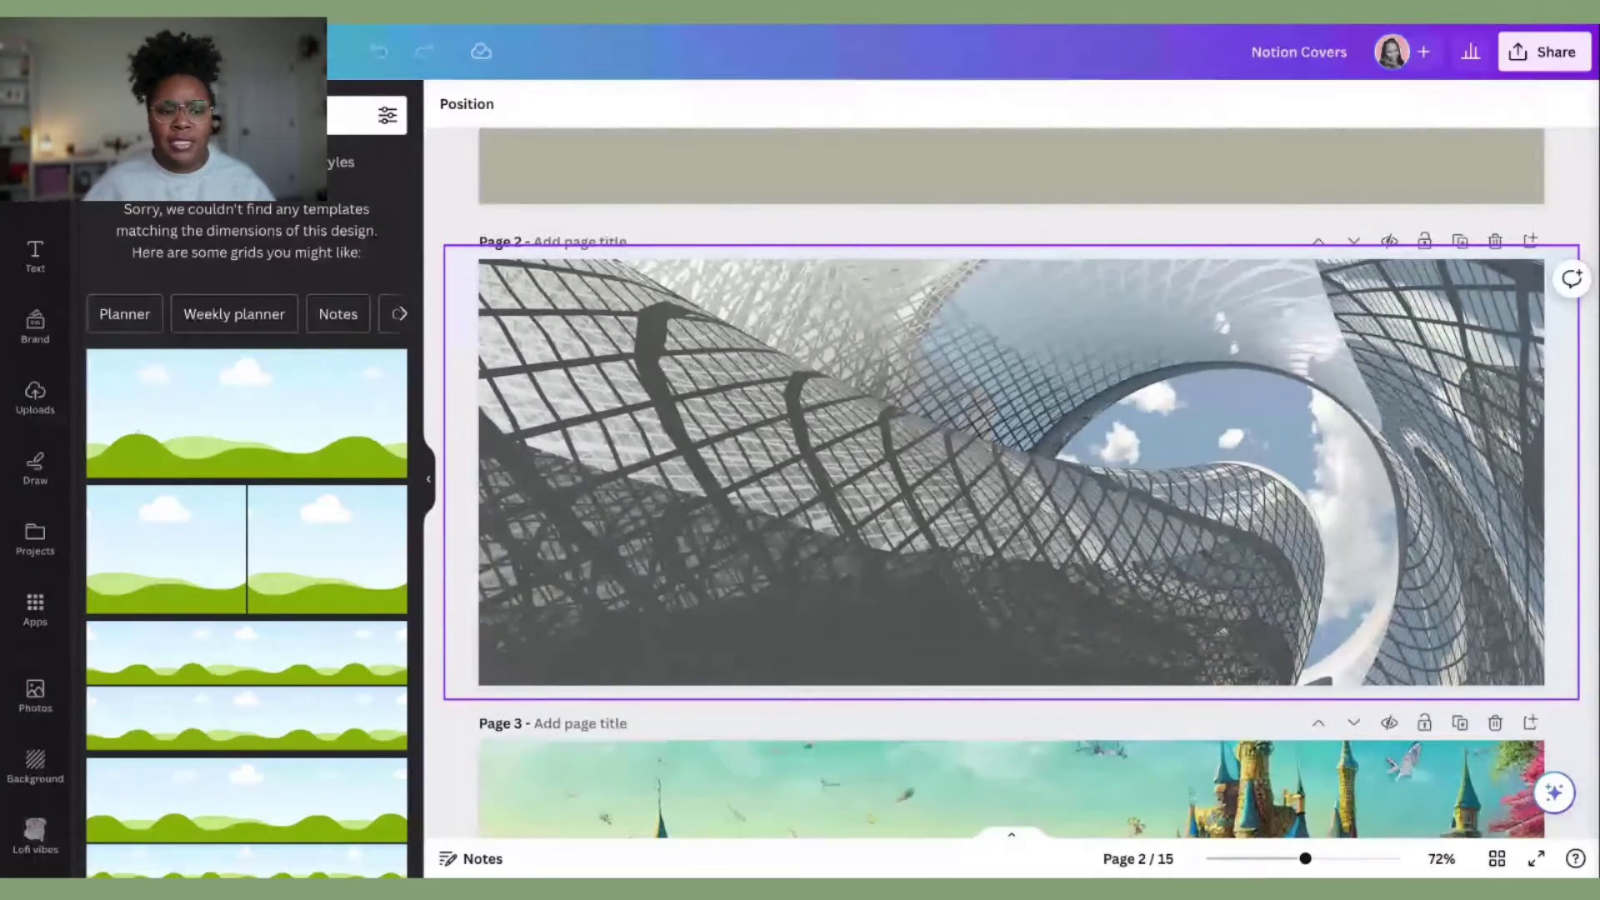
pyautogui.scroll(-6, 1011, 483)
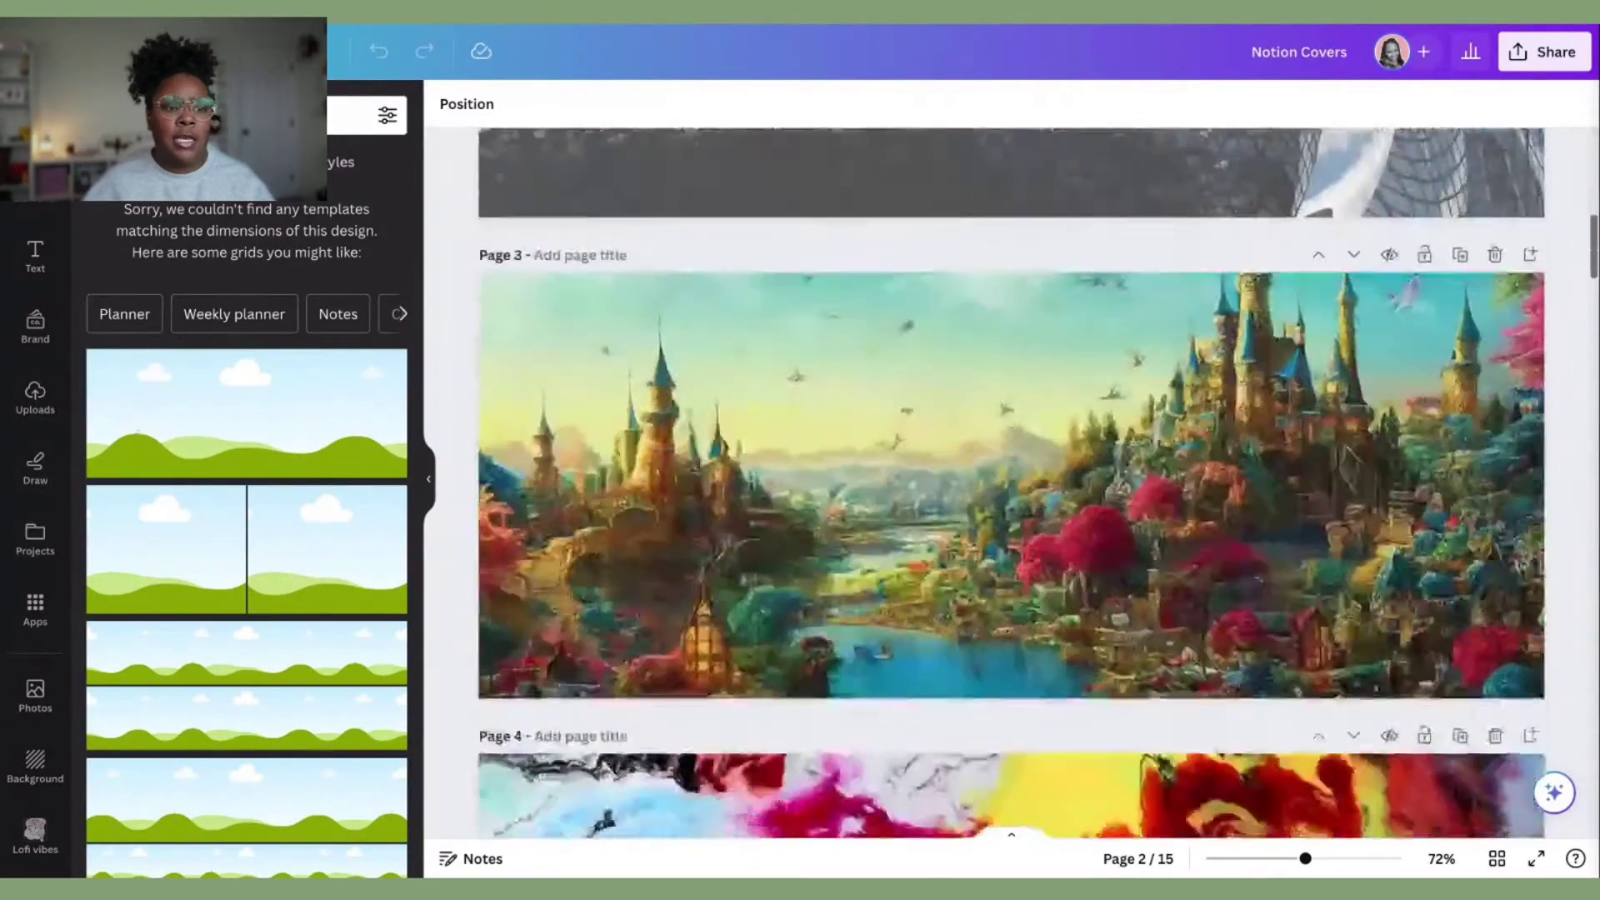
pyautogui.scroll(-3, 1011, 483)
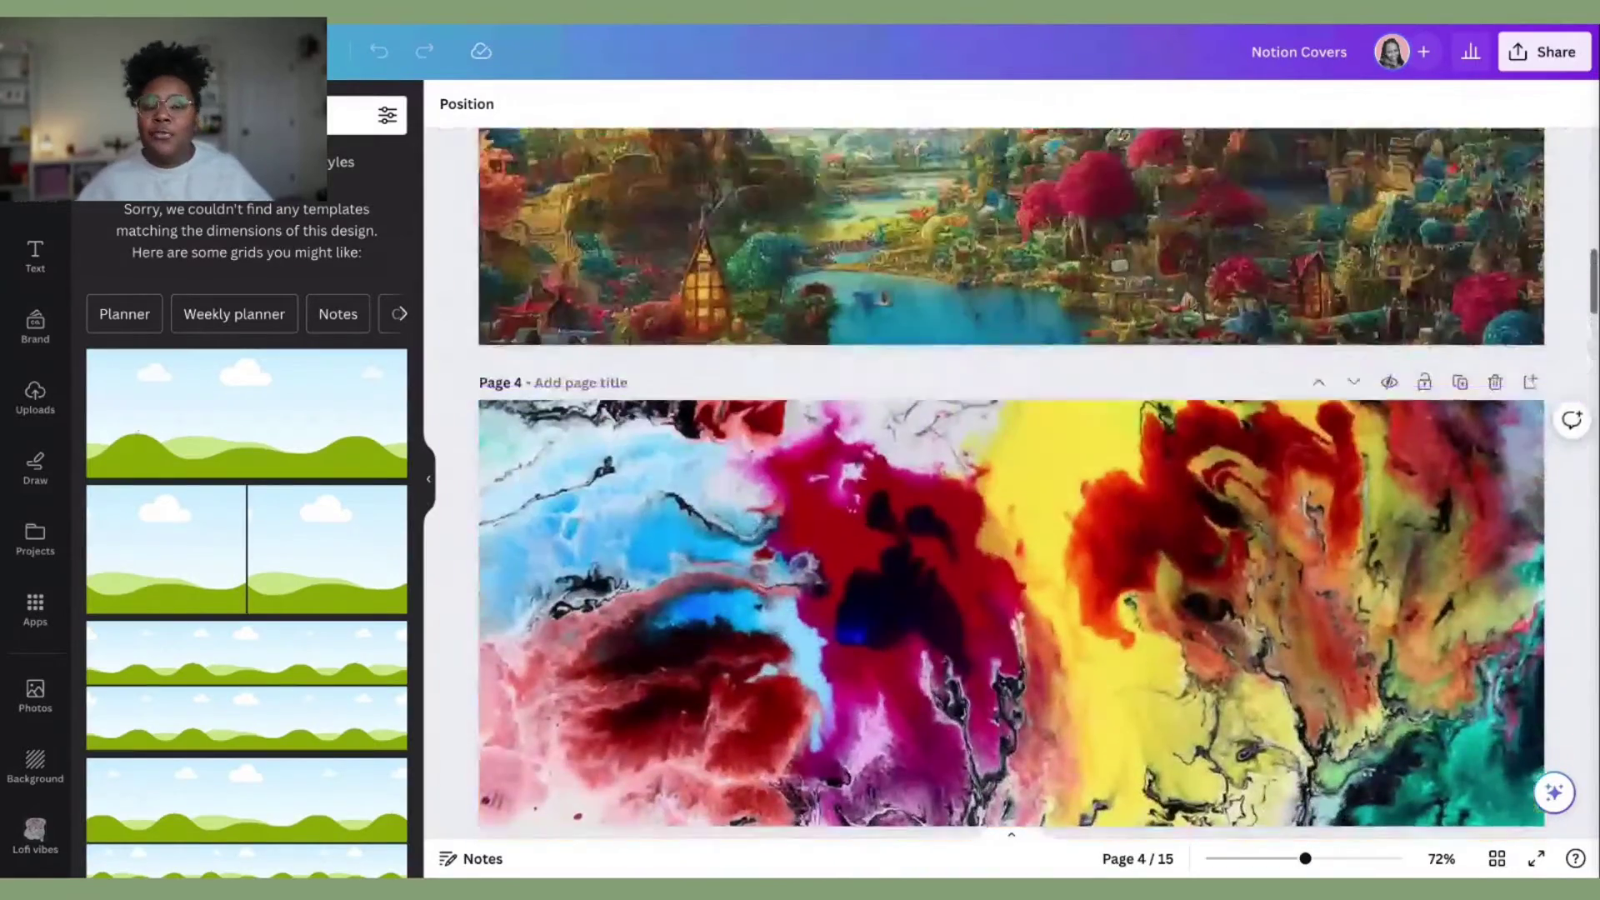
pyautogui.scroll(1, 1011, 483)
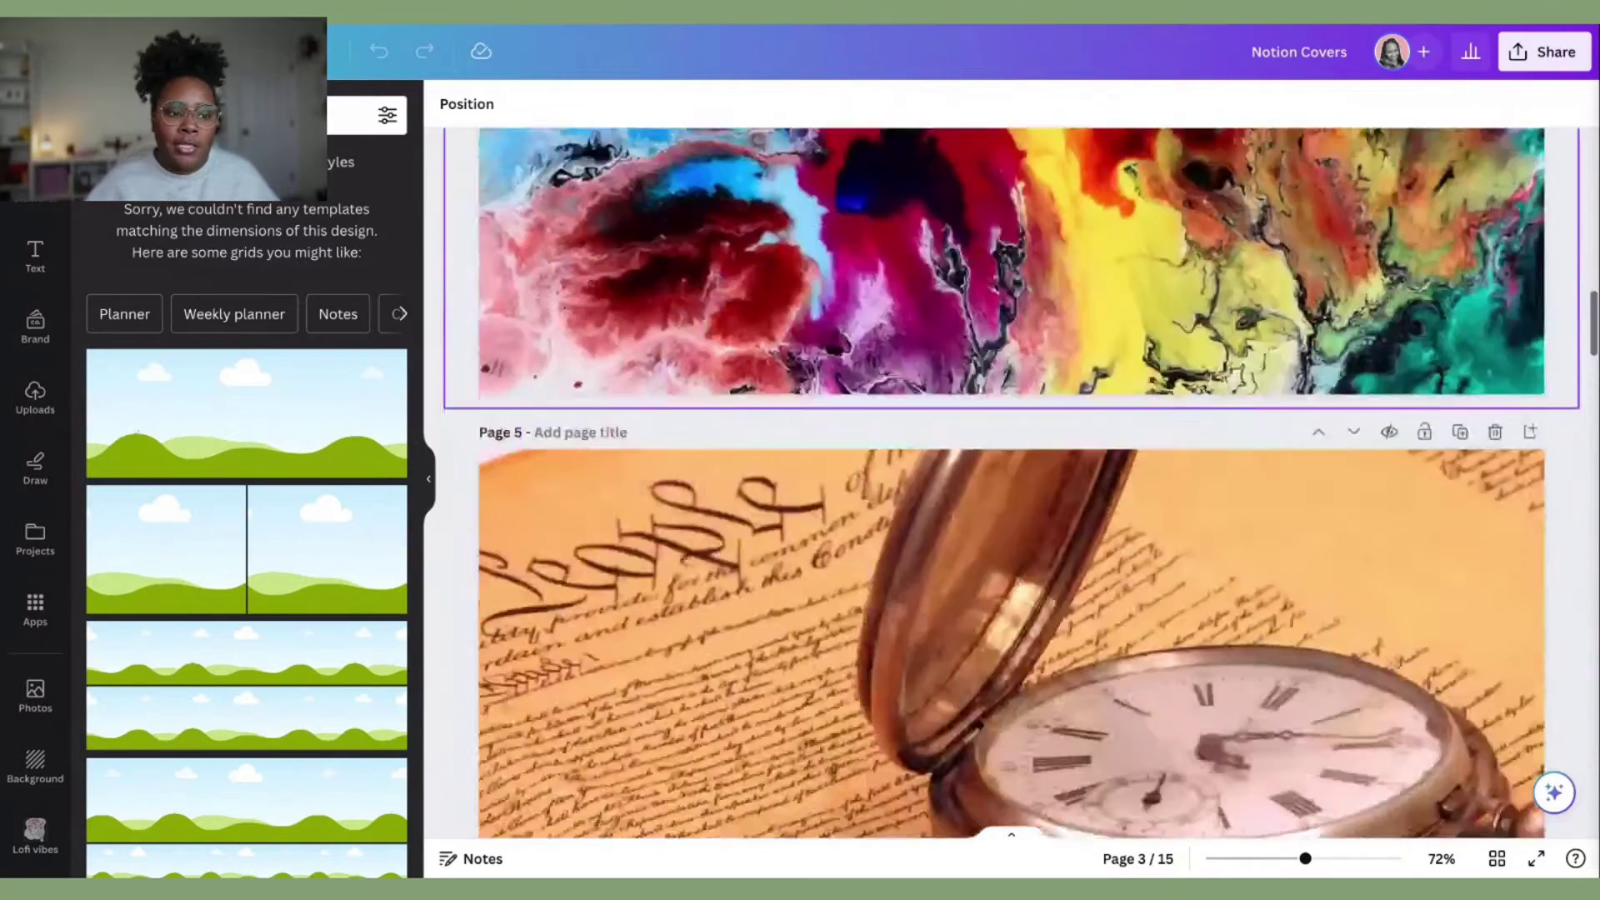
pyautogui.scroll(-10, 1011, 483)
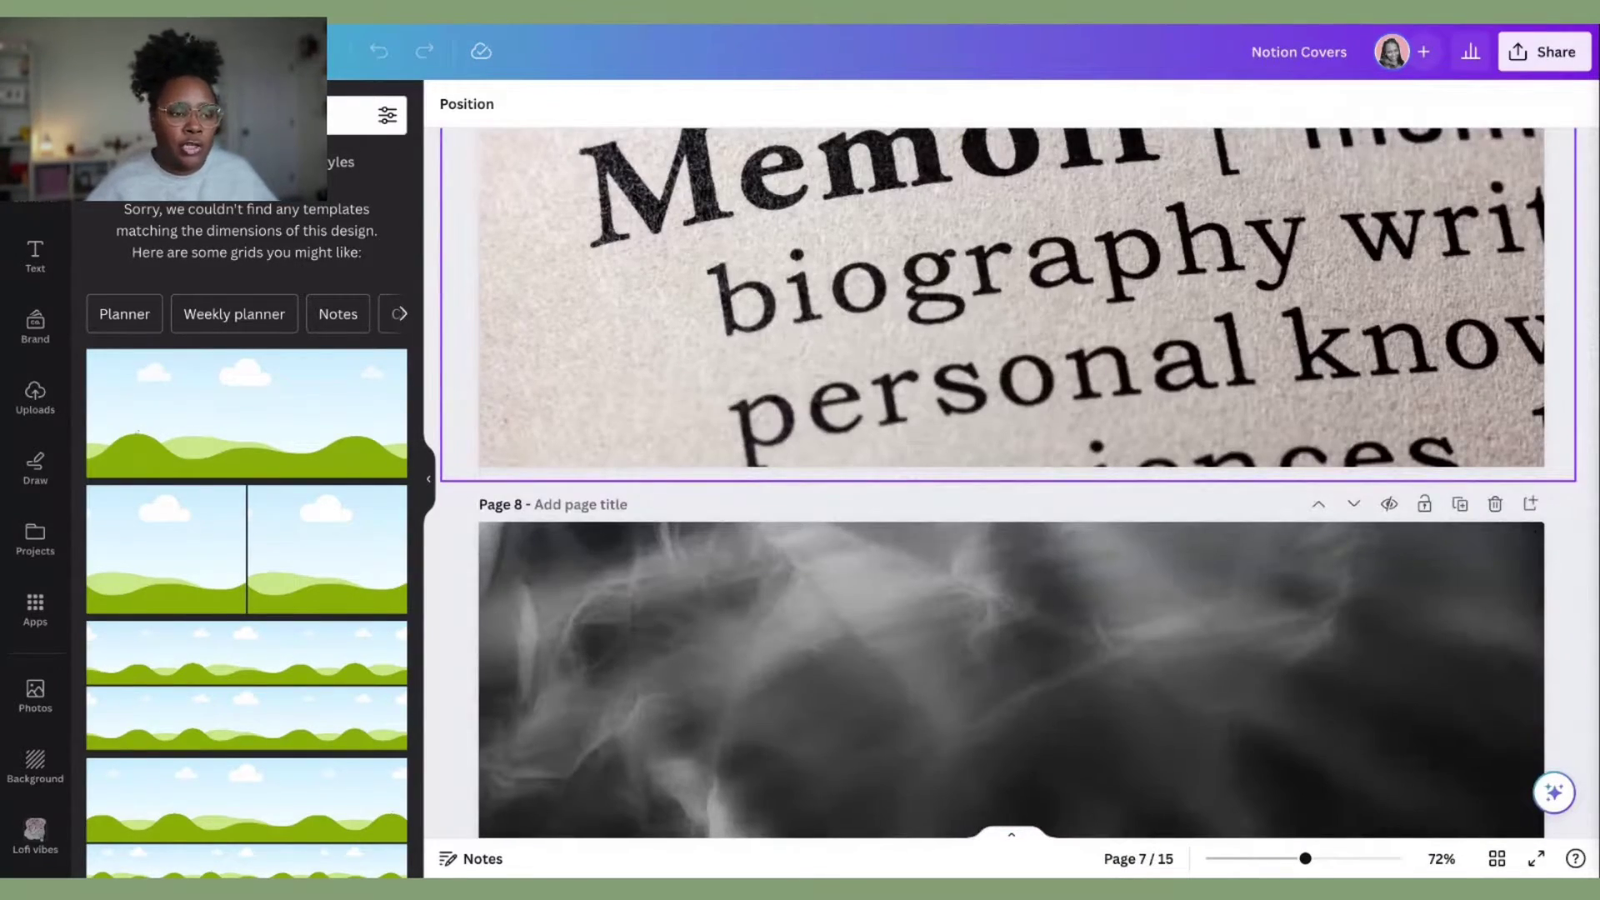
pyautogui.scroll(-4, 1010, 483)
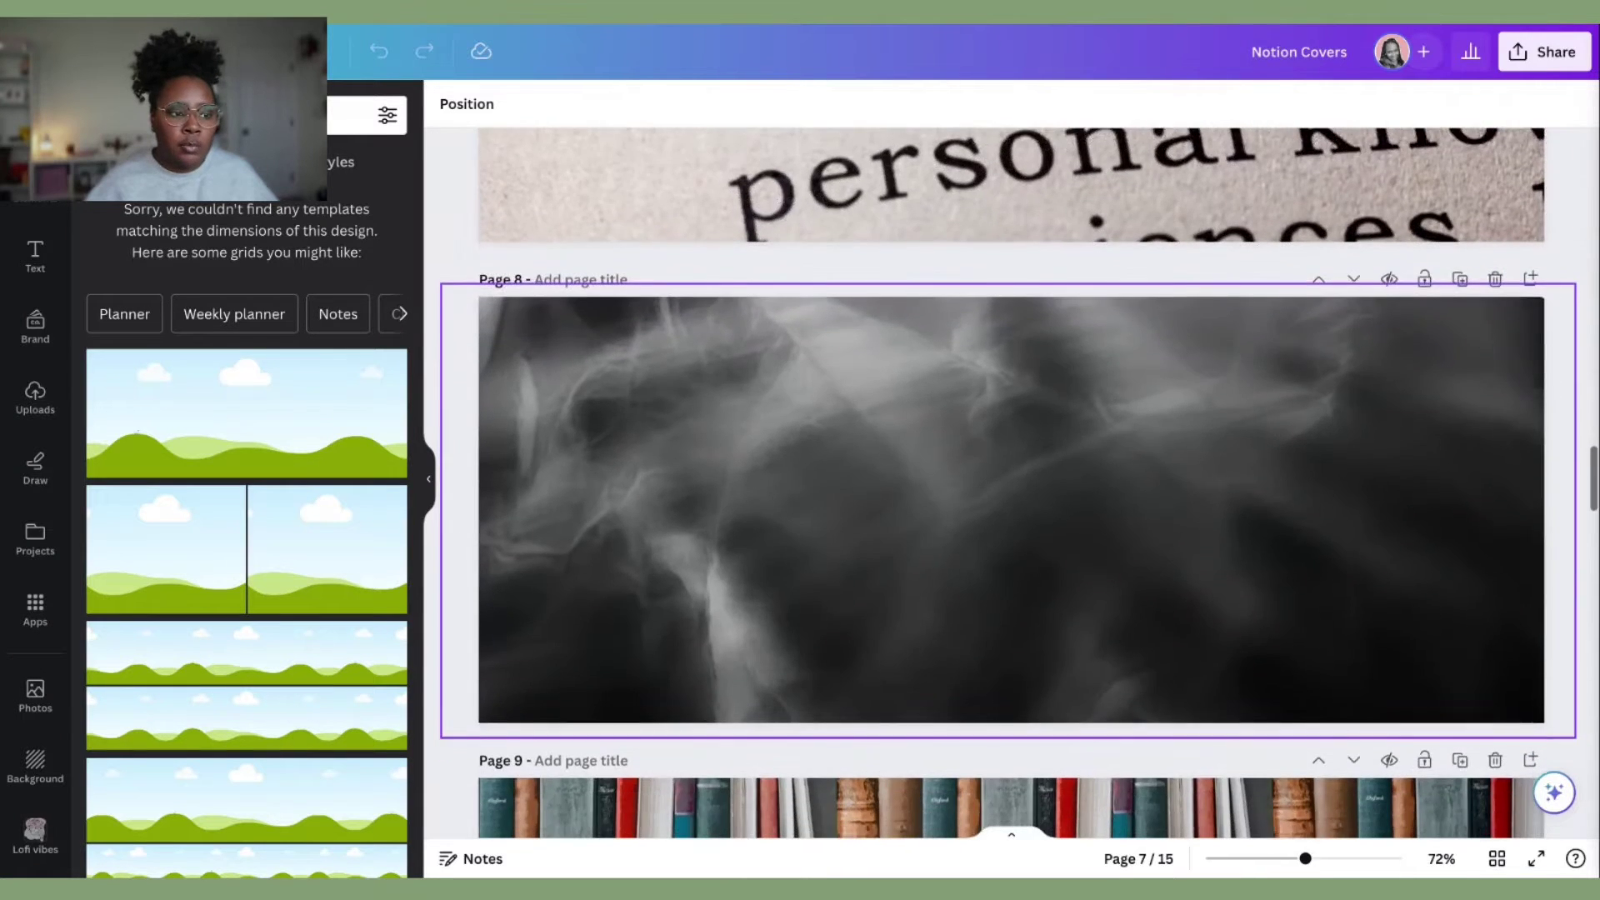
pyautogui.scroll(-3, 1011, 483)
pyautogui.scroll(10, 1011, 483)
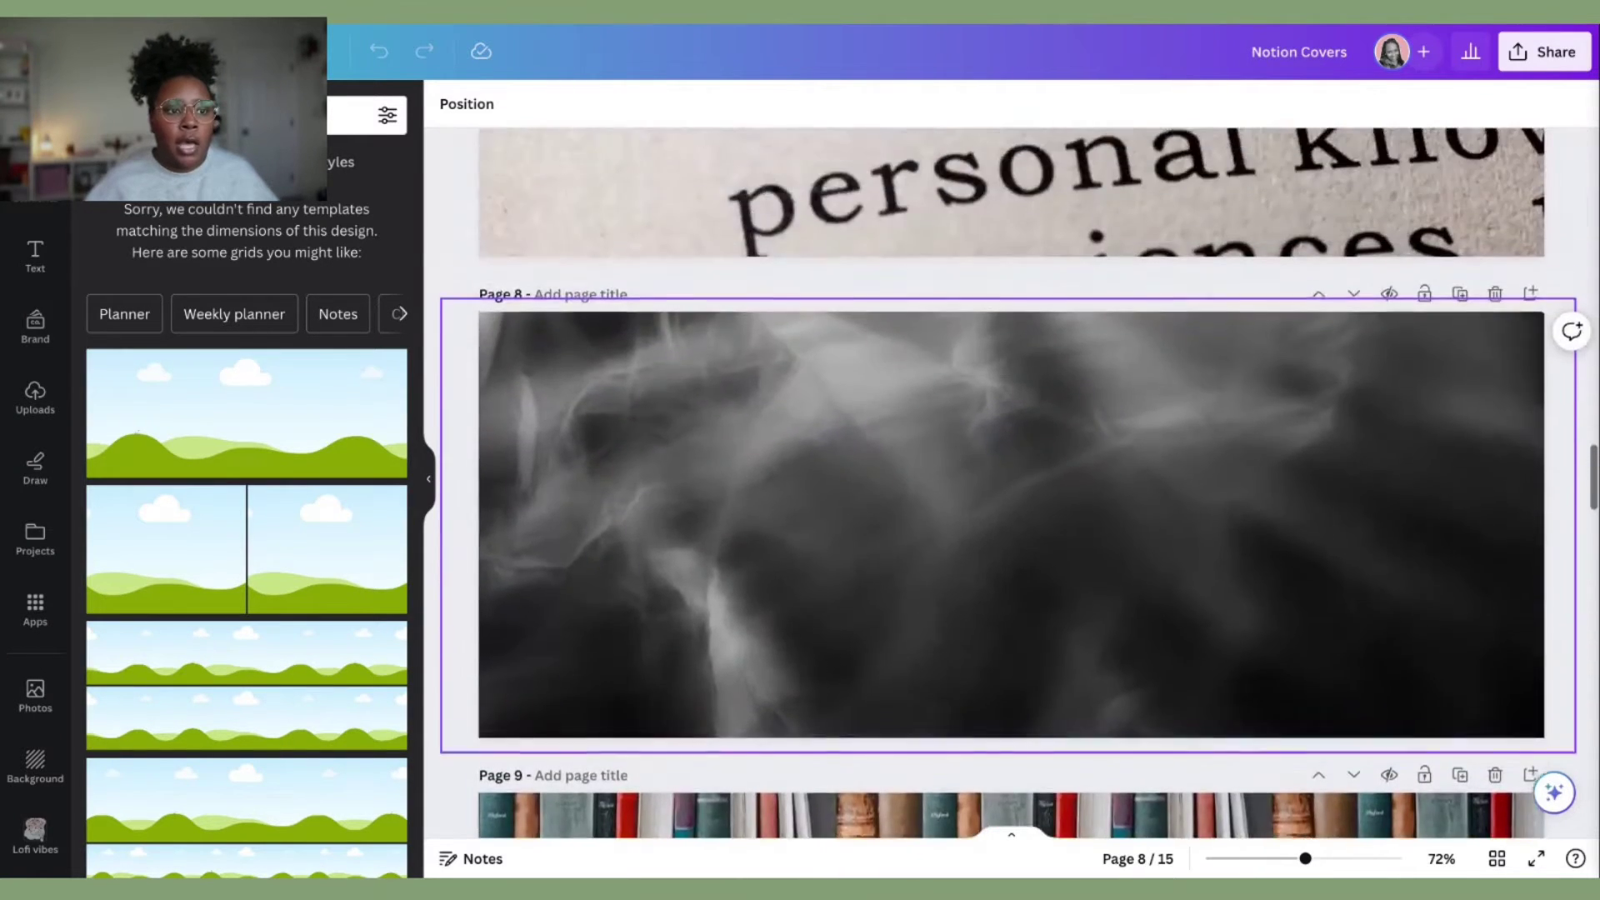
pyautogui.scroll(20, 1011, 483)
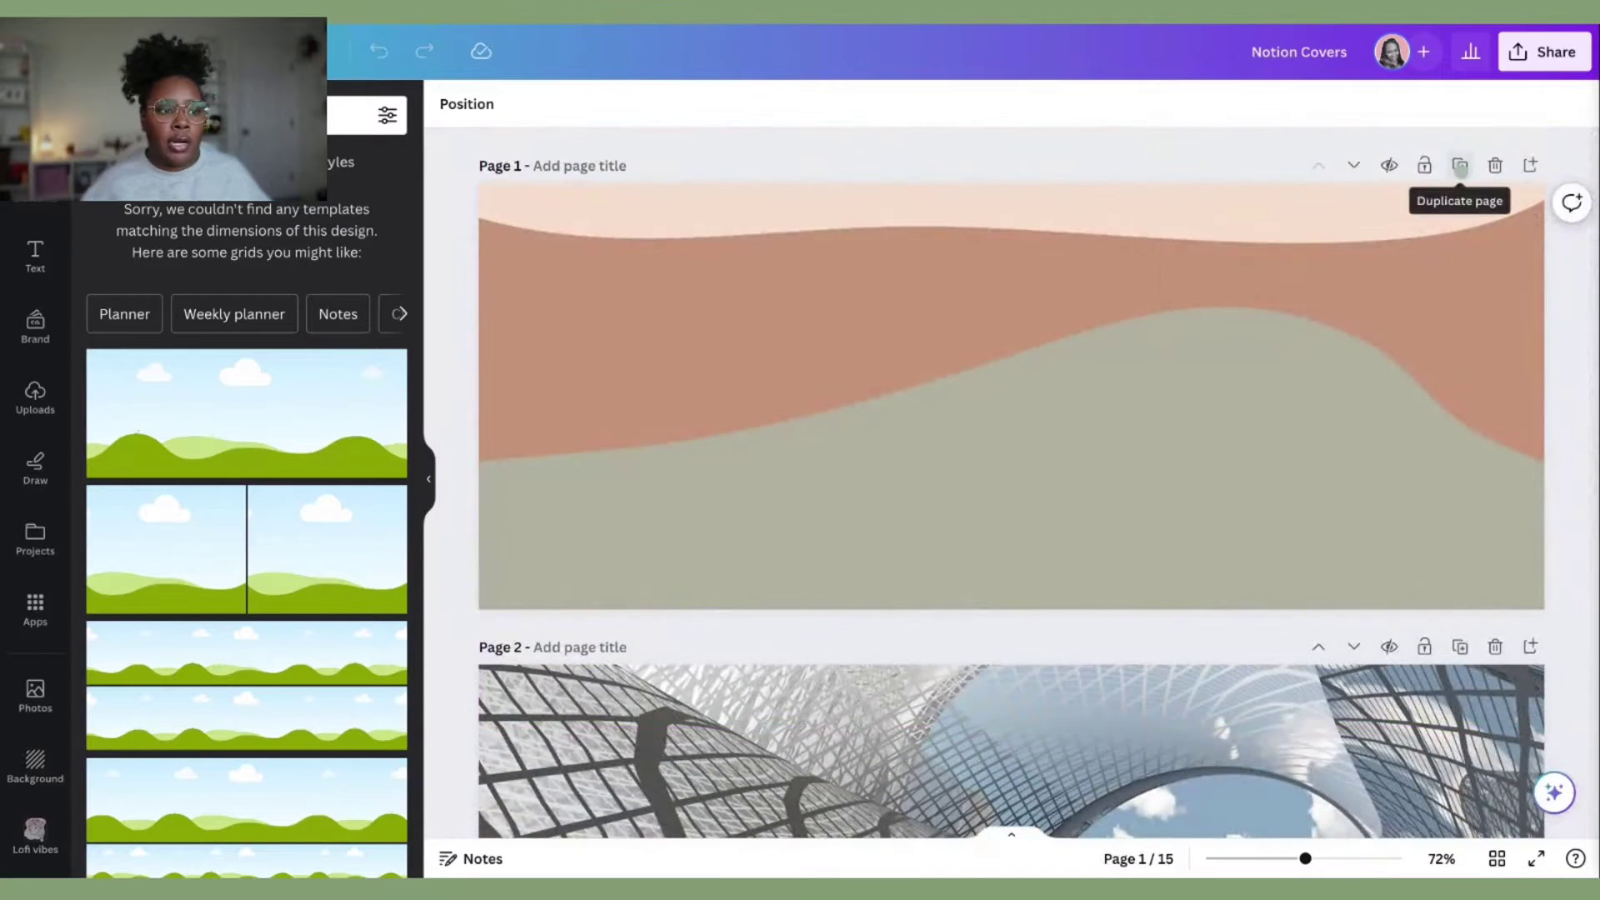
# - Duplicate the wavy cover page and apply the clouds-and-green-hills template to page 1
pyautogui.click(1459, 165)
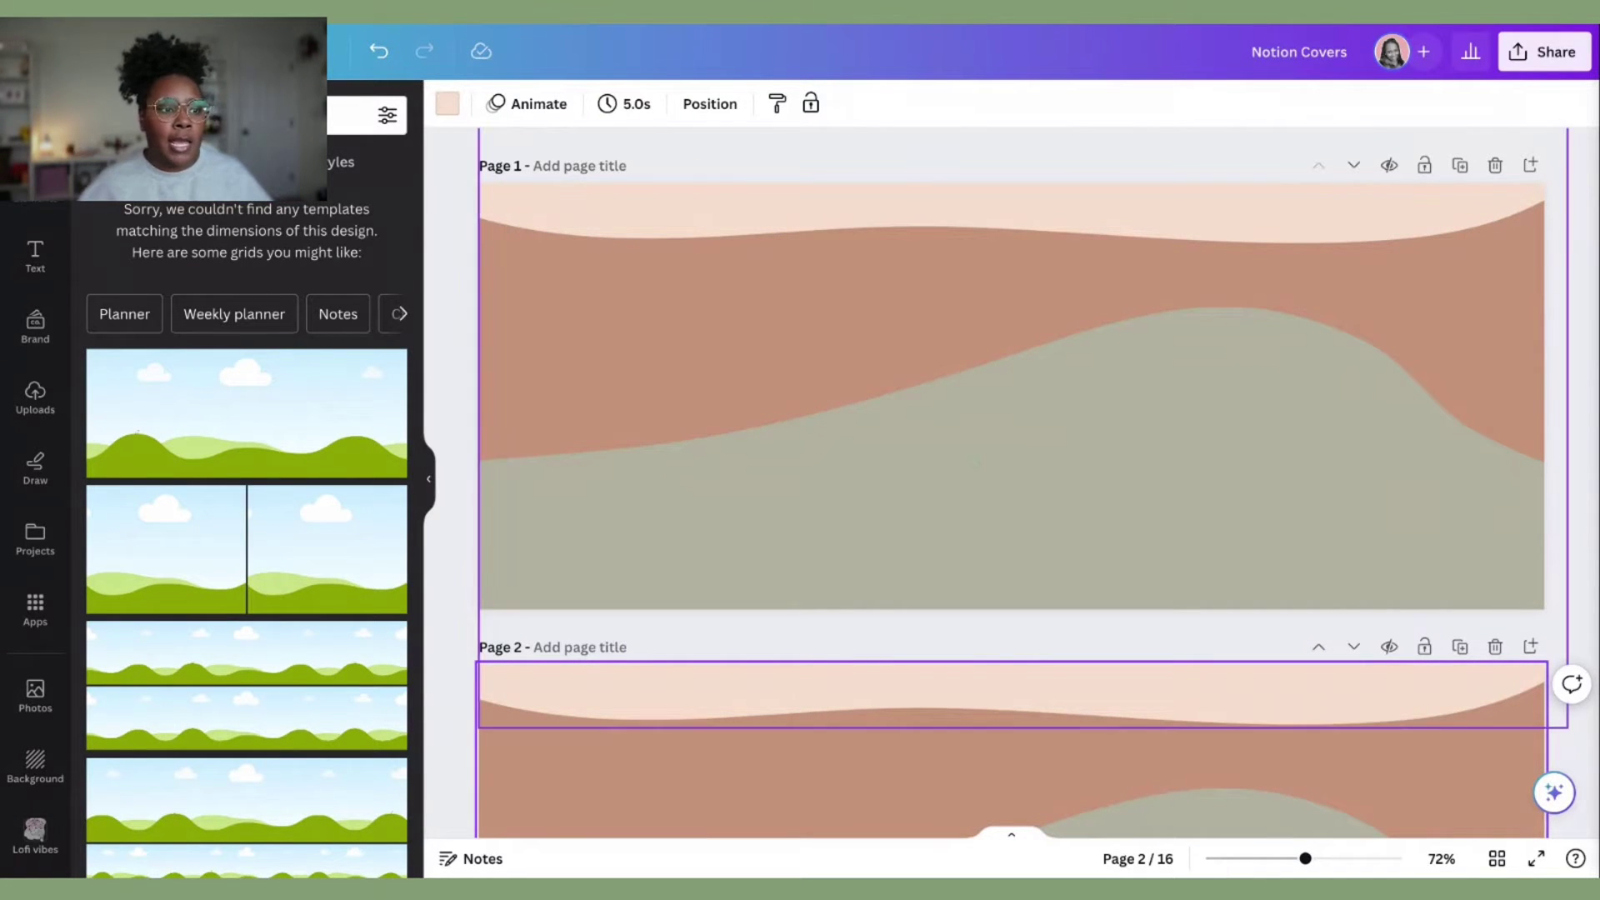
pyautogui.click(699, 466)
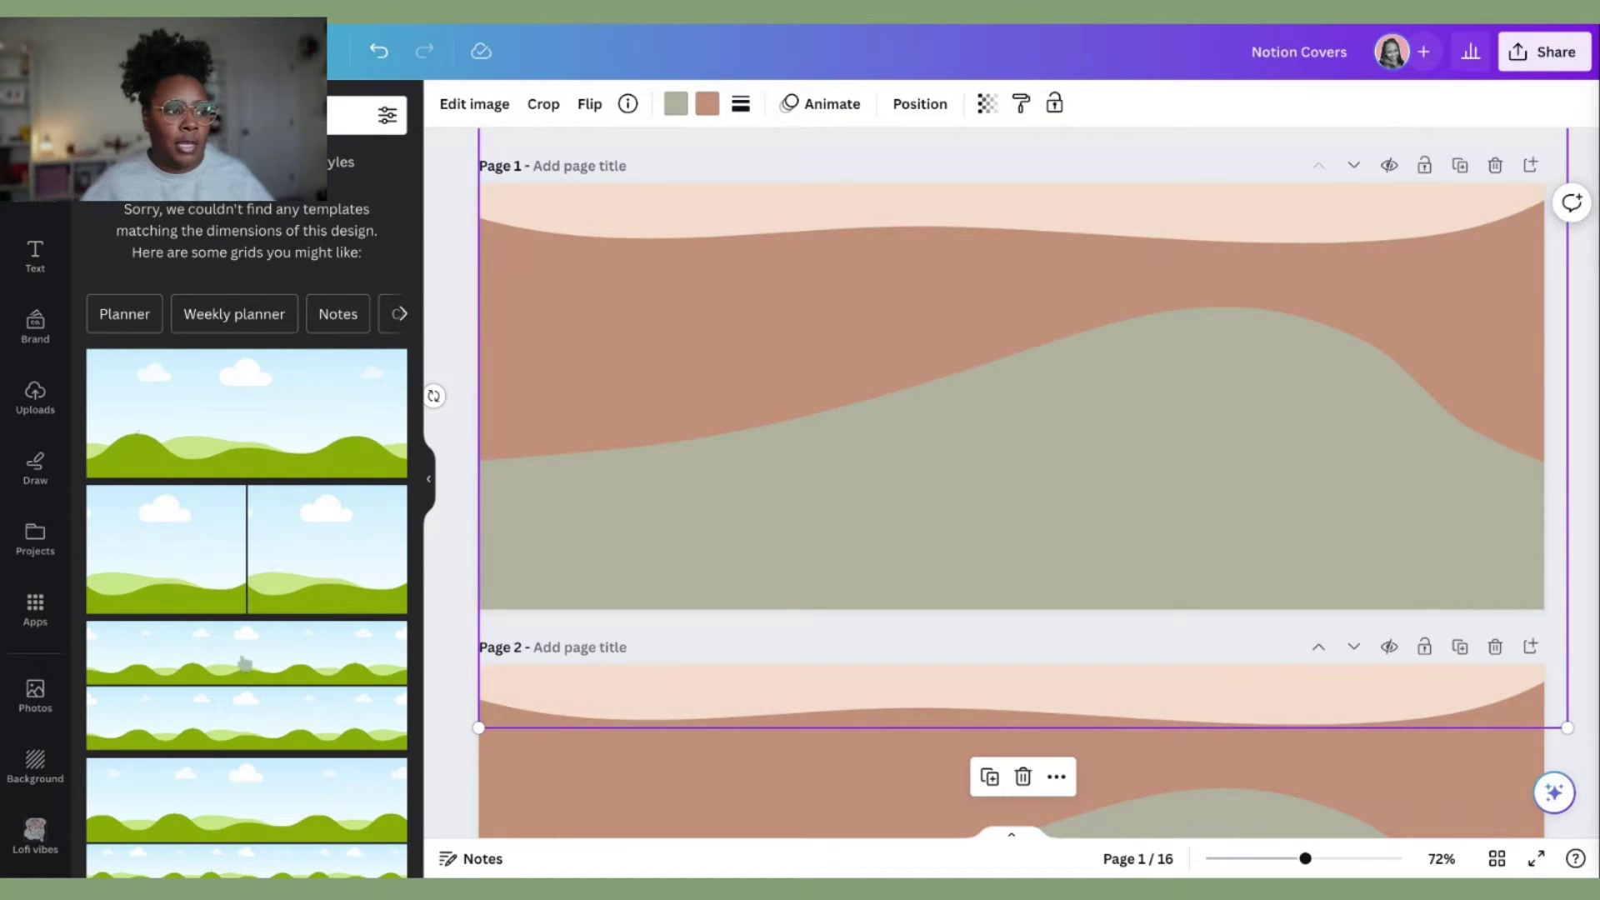
pyautogui.click(176, 434)
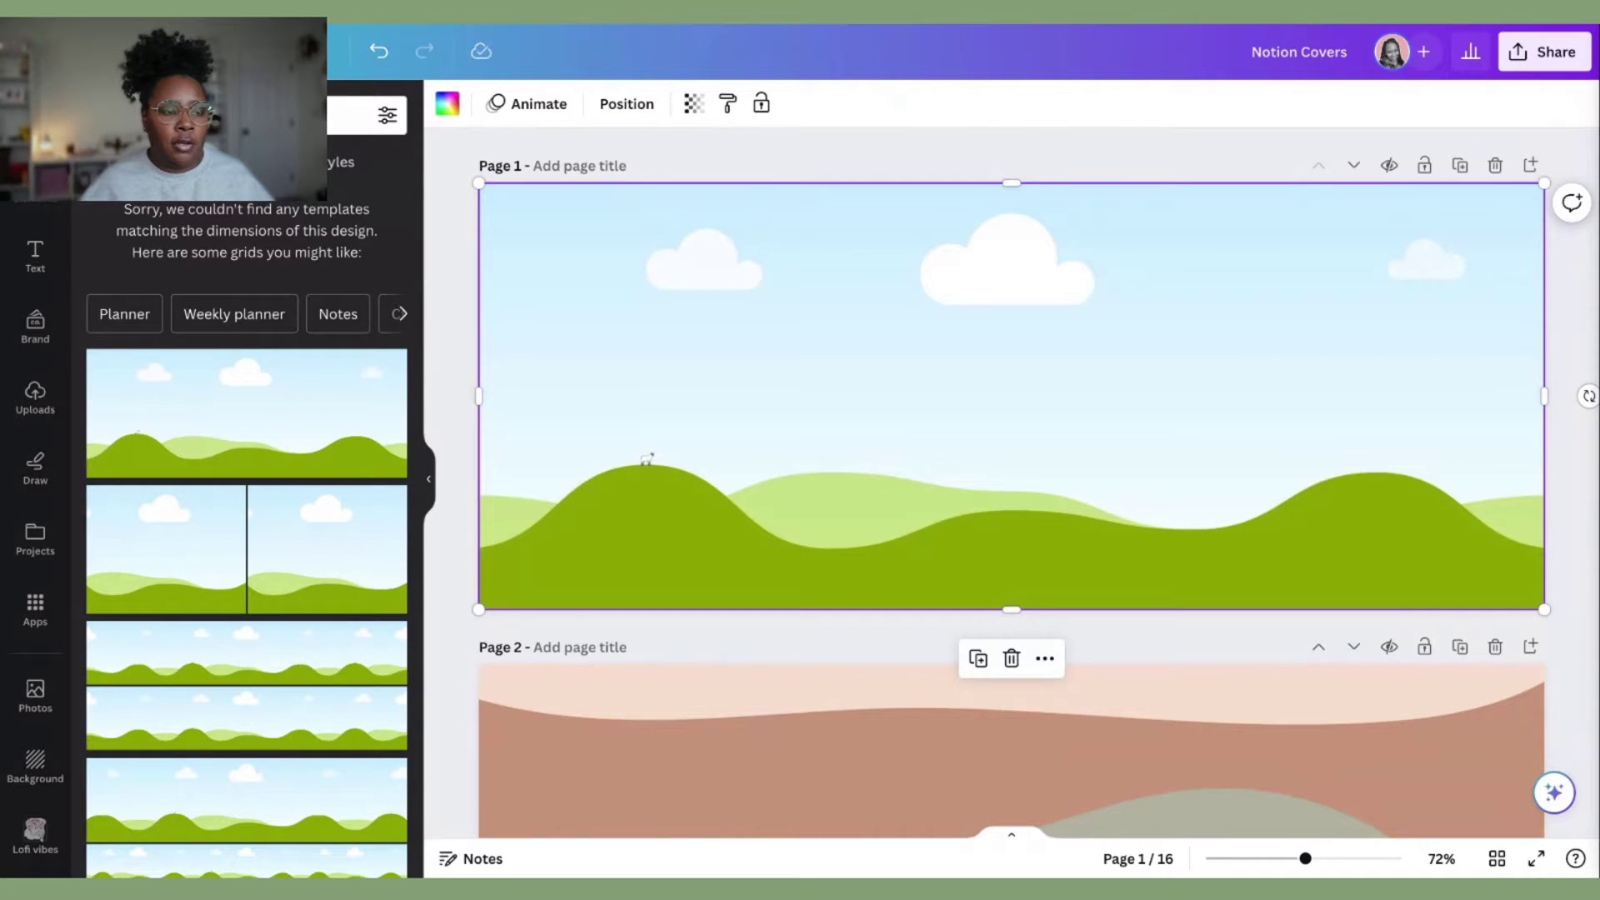
# - Search Elements for 'heart' and make the heart-hands sunset photo page 1's background
pyautogui.click(35, 190)
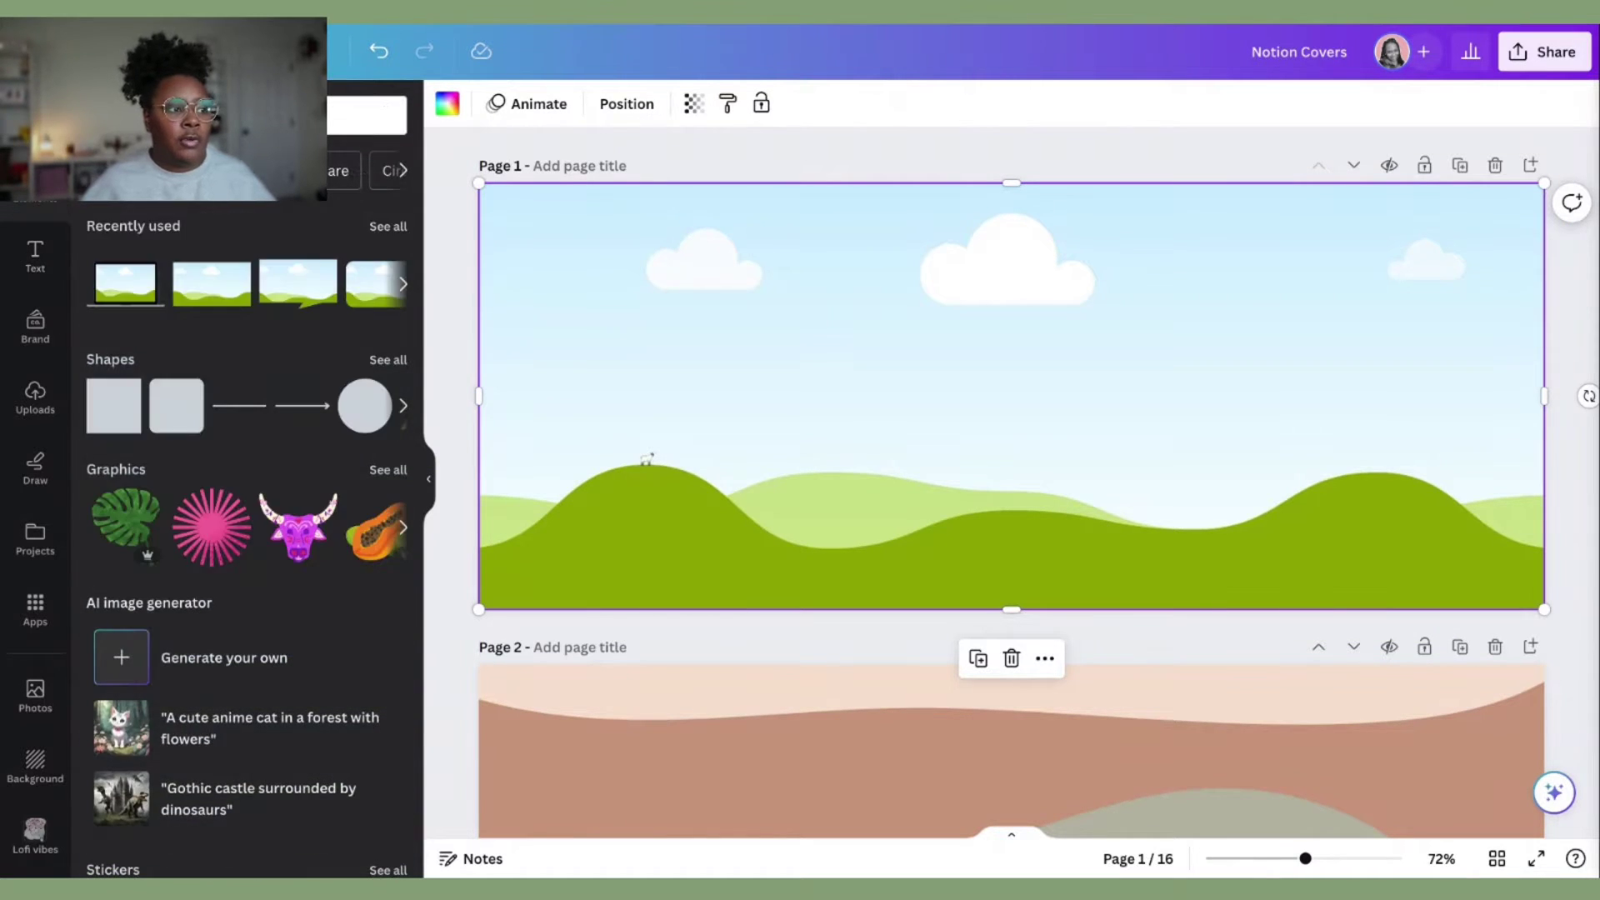
pyautogui.click(367, 115)
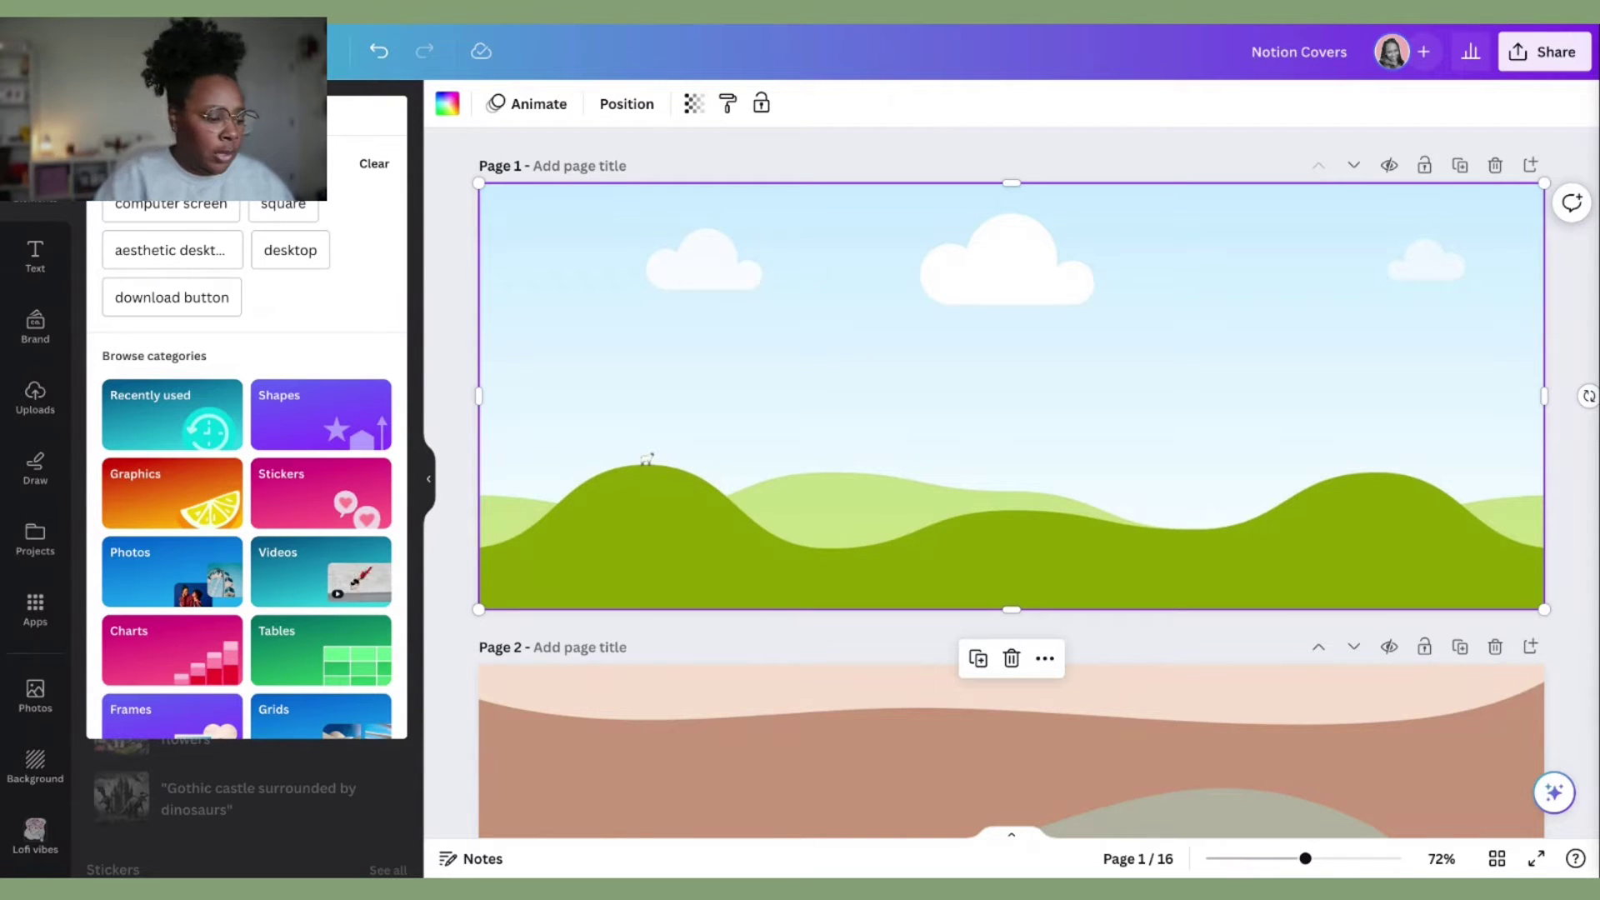
pyautogui.write('heart')
pyautogui.press('Return')
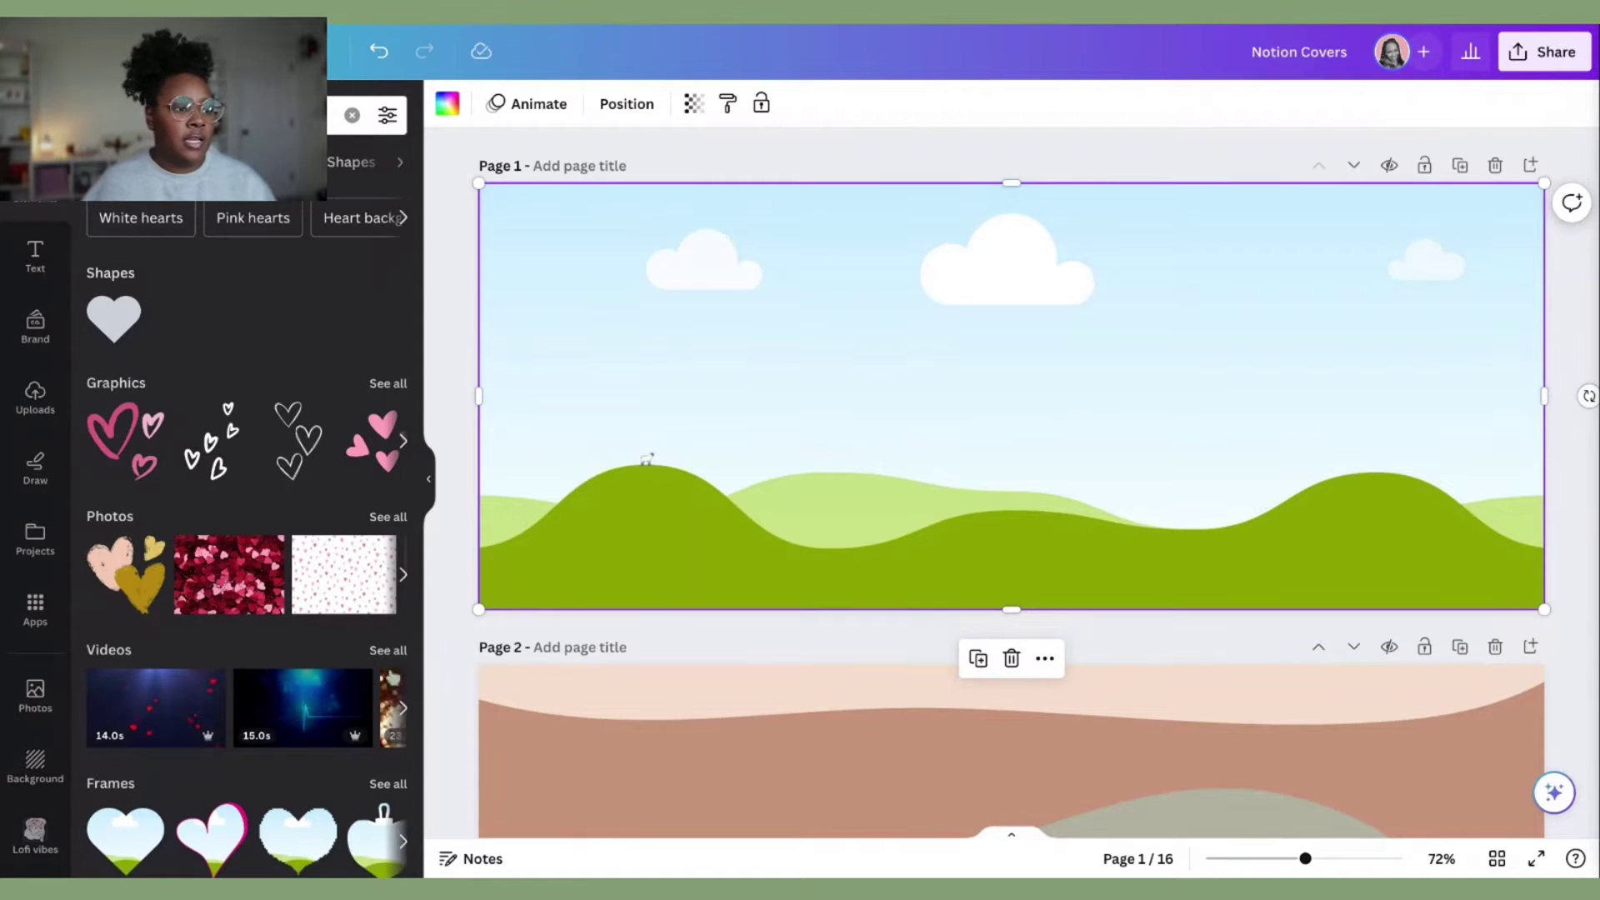
pyautogui.scroll(-1, 379, 450)
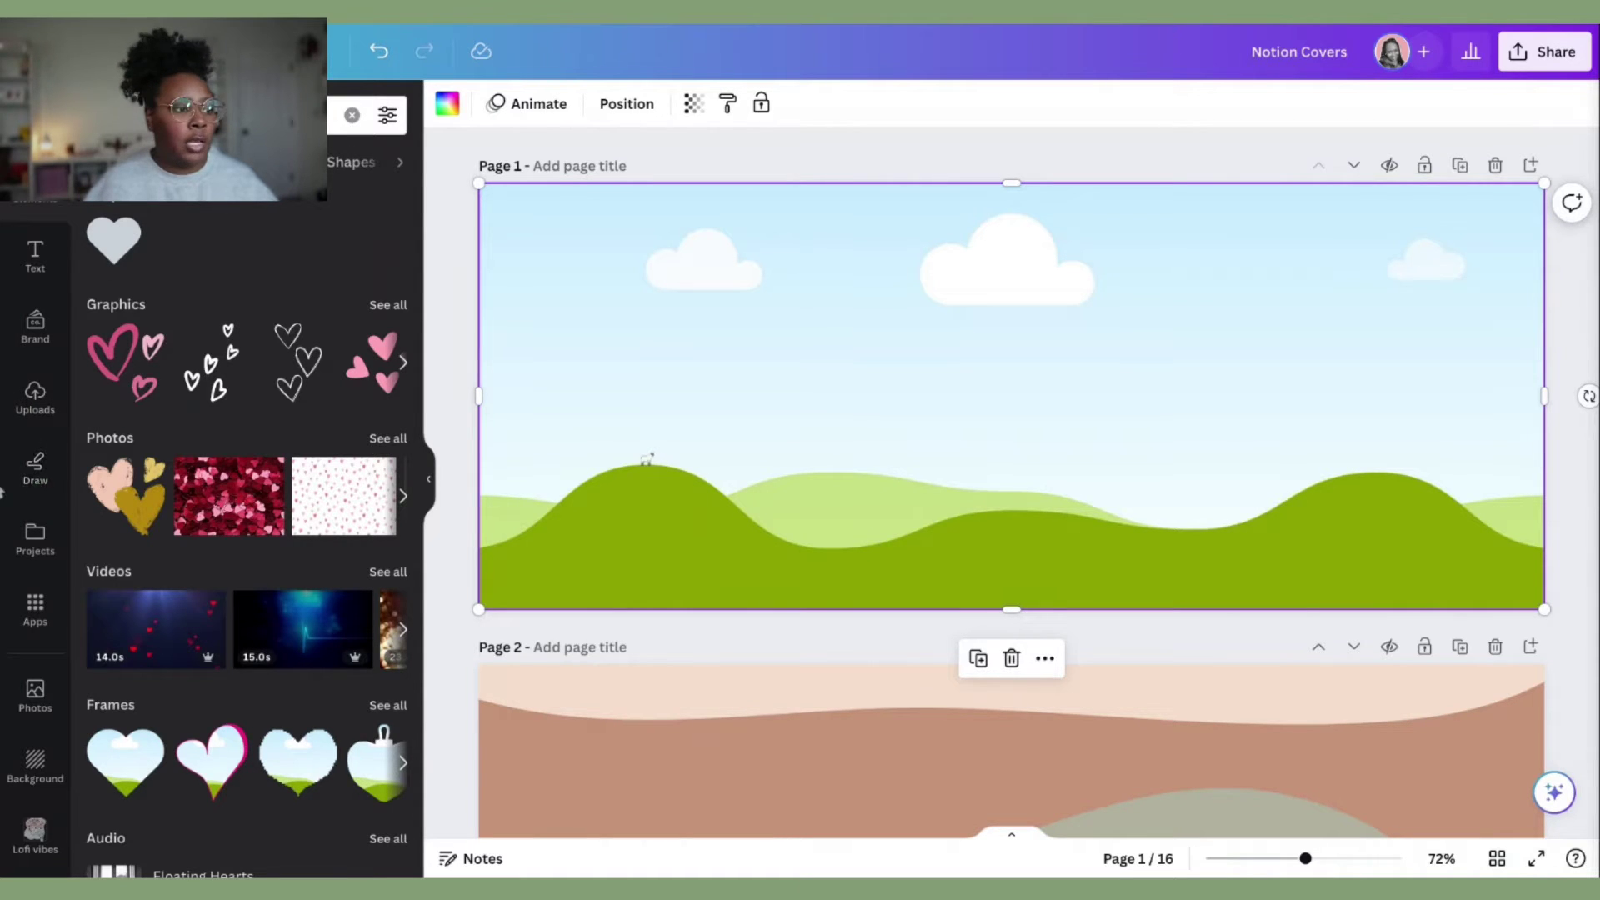
pyautogui.click(389, 444)
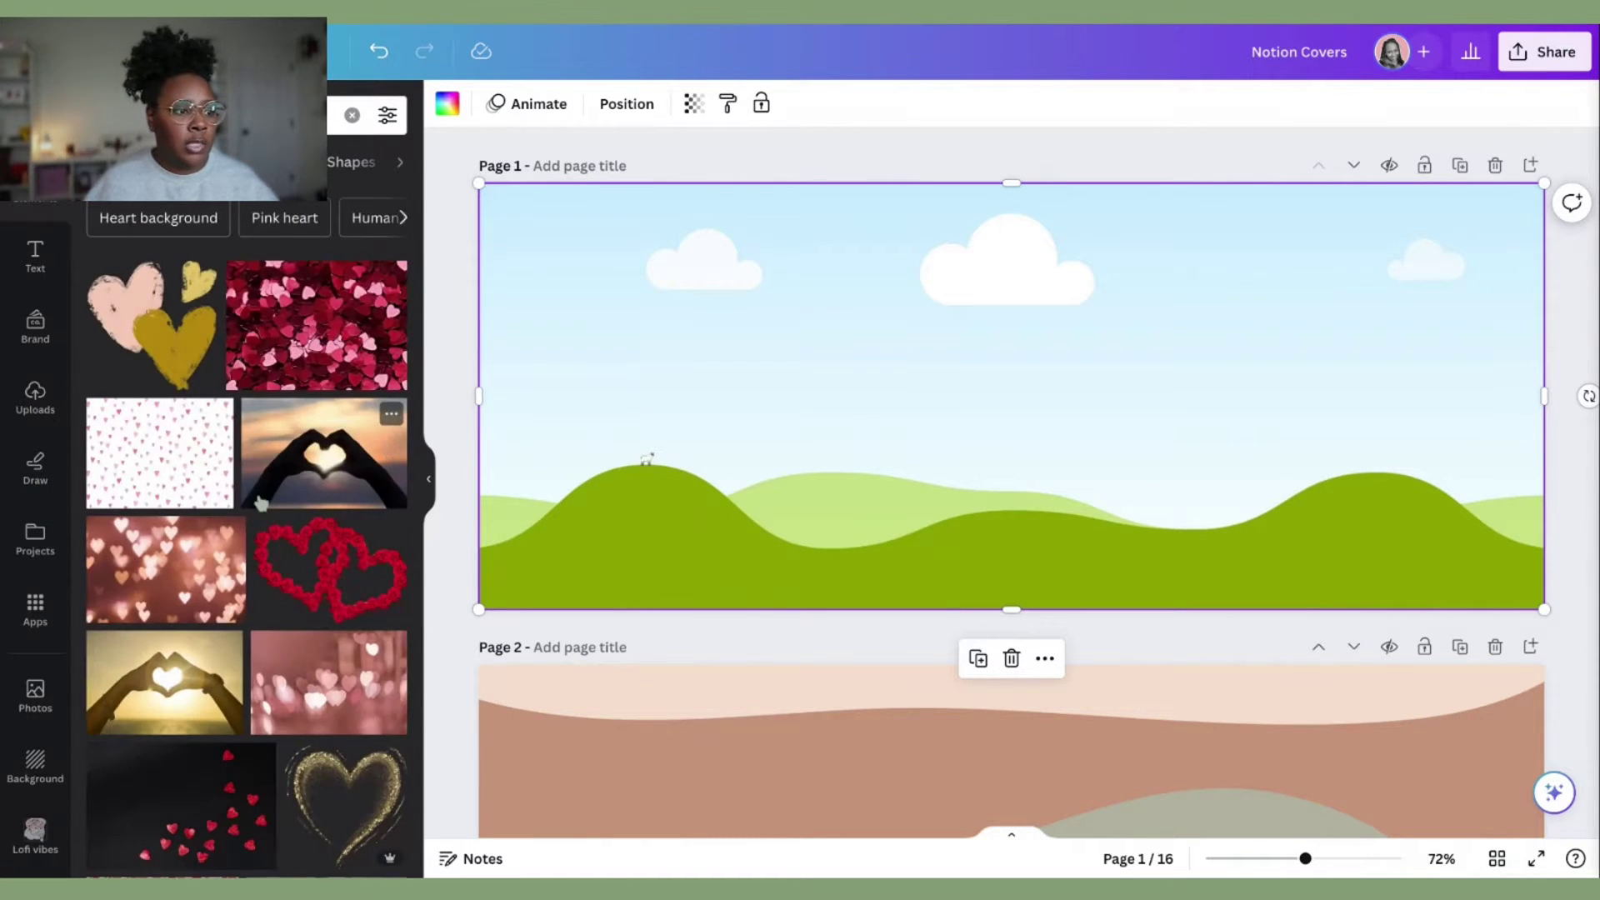
pyautogui.click(333, 454)
pyautogui.moveTo(1073, 418); pyautogui.dragTo(1078, 422)
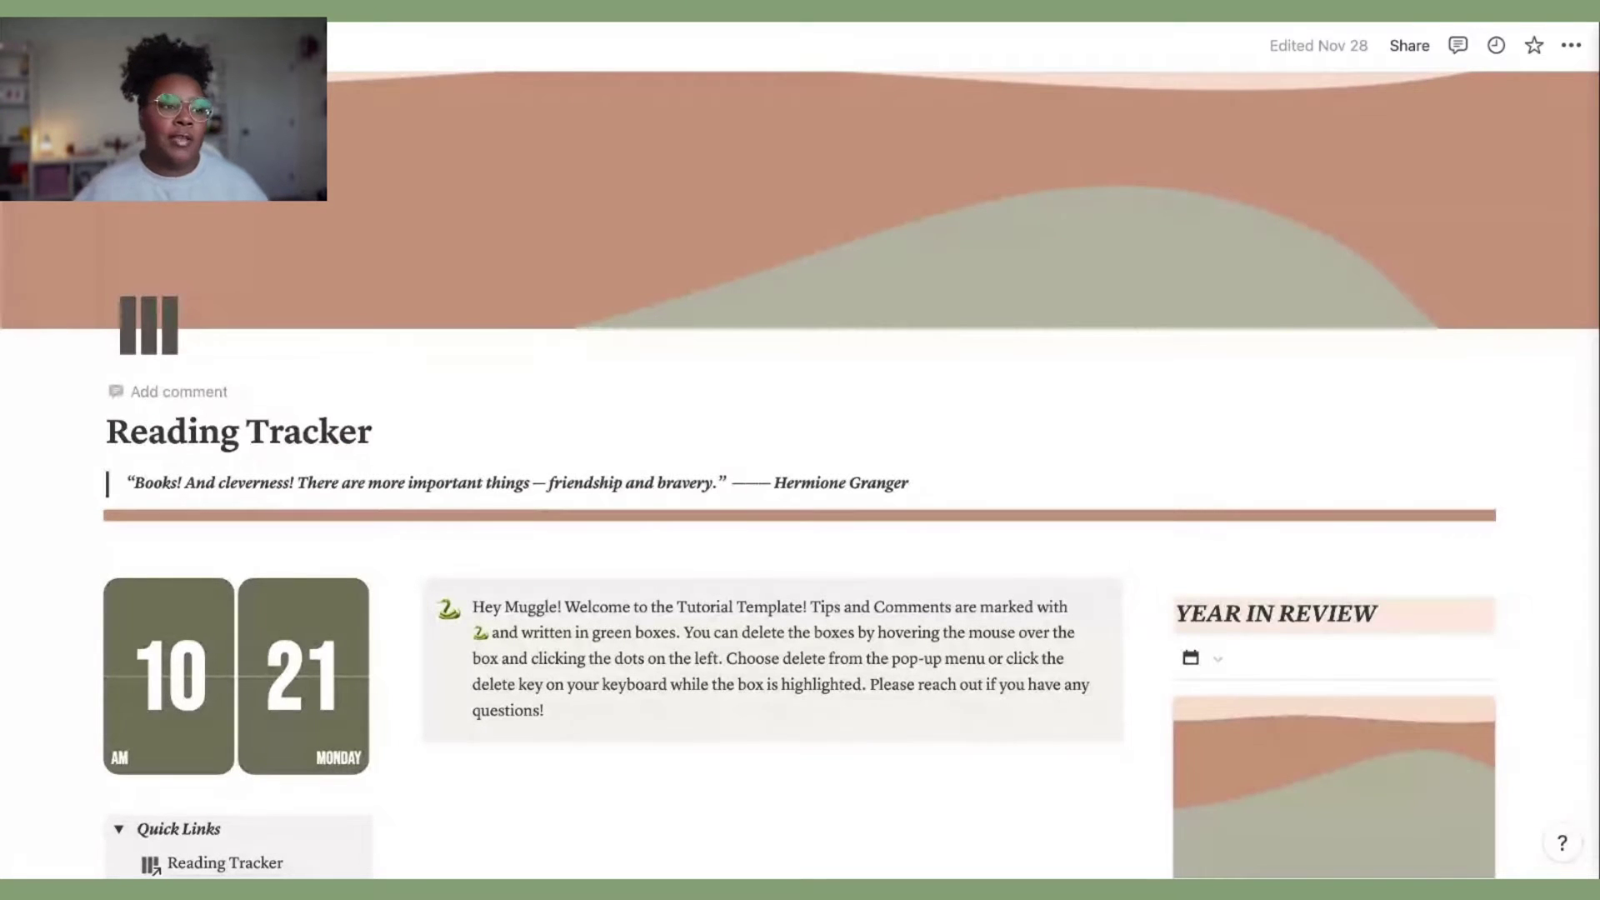
# - Scroll down to Quick Links on Reading Tracker and open My Library
pyautogui.moveTo(773, 246)
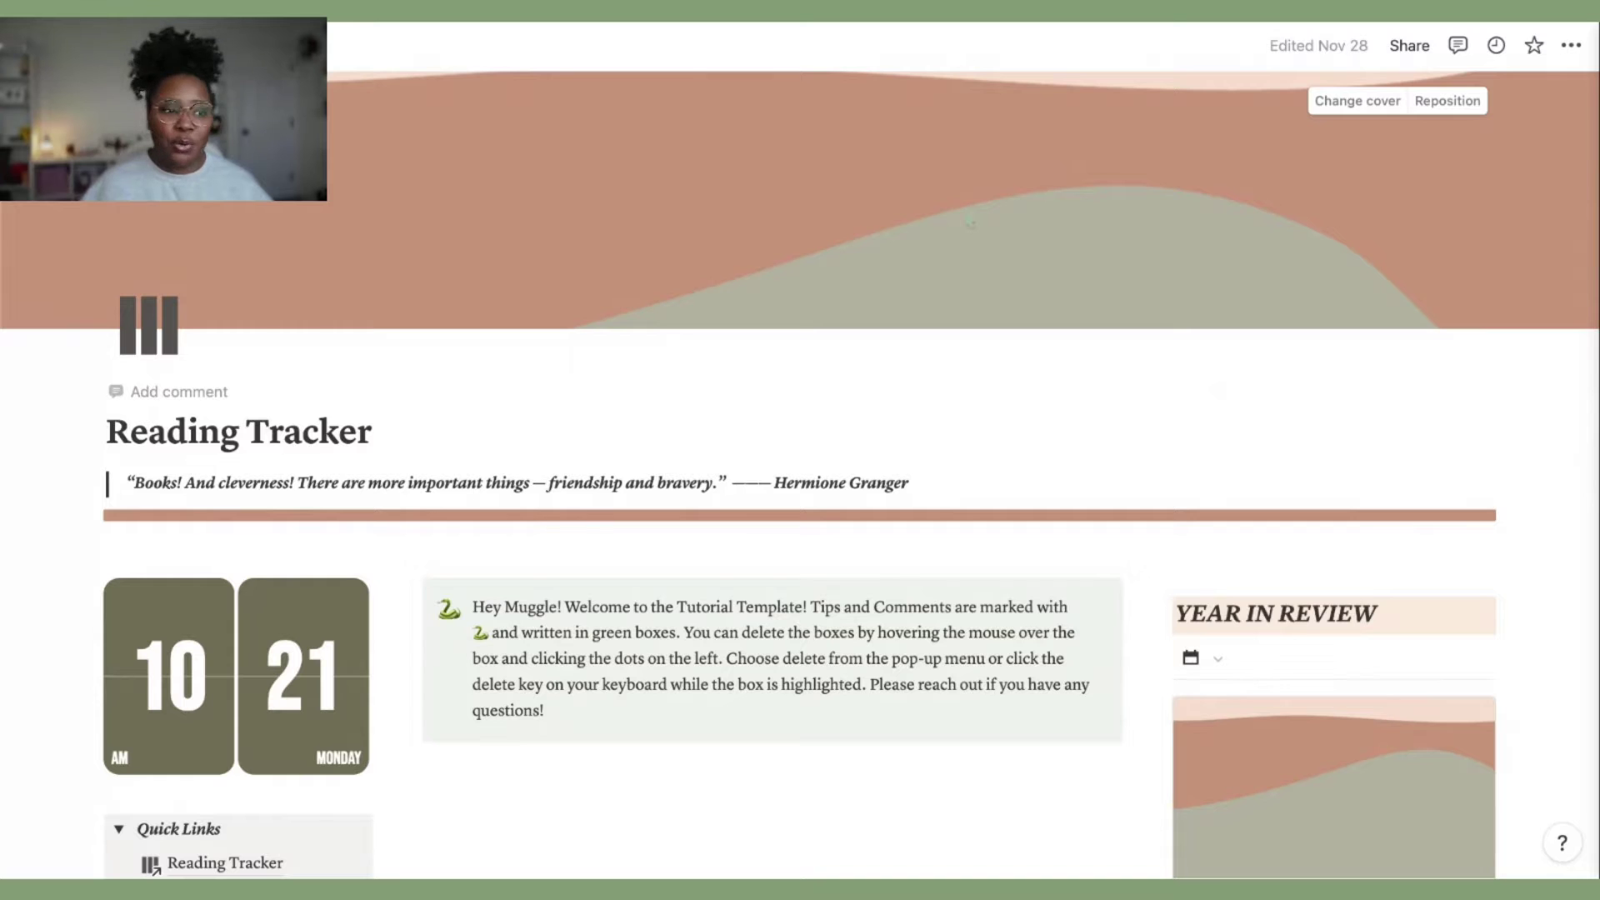
pyautogui.scroll(-5, 574, 598)
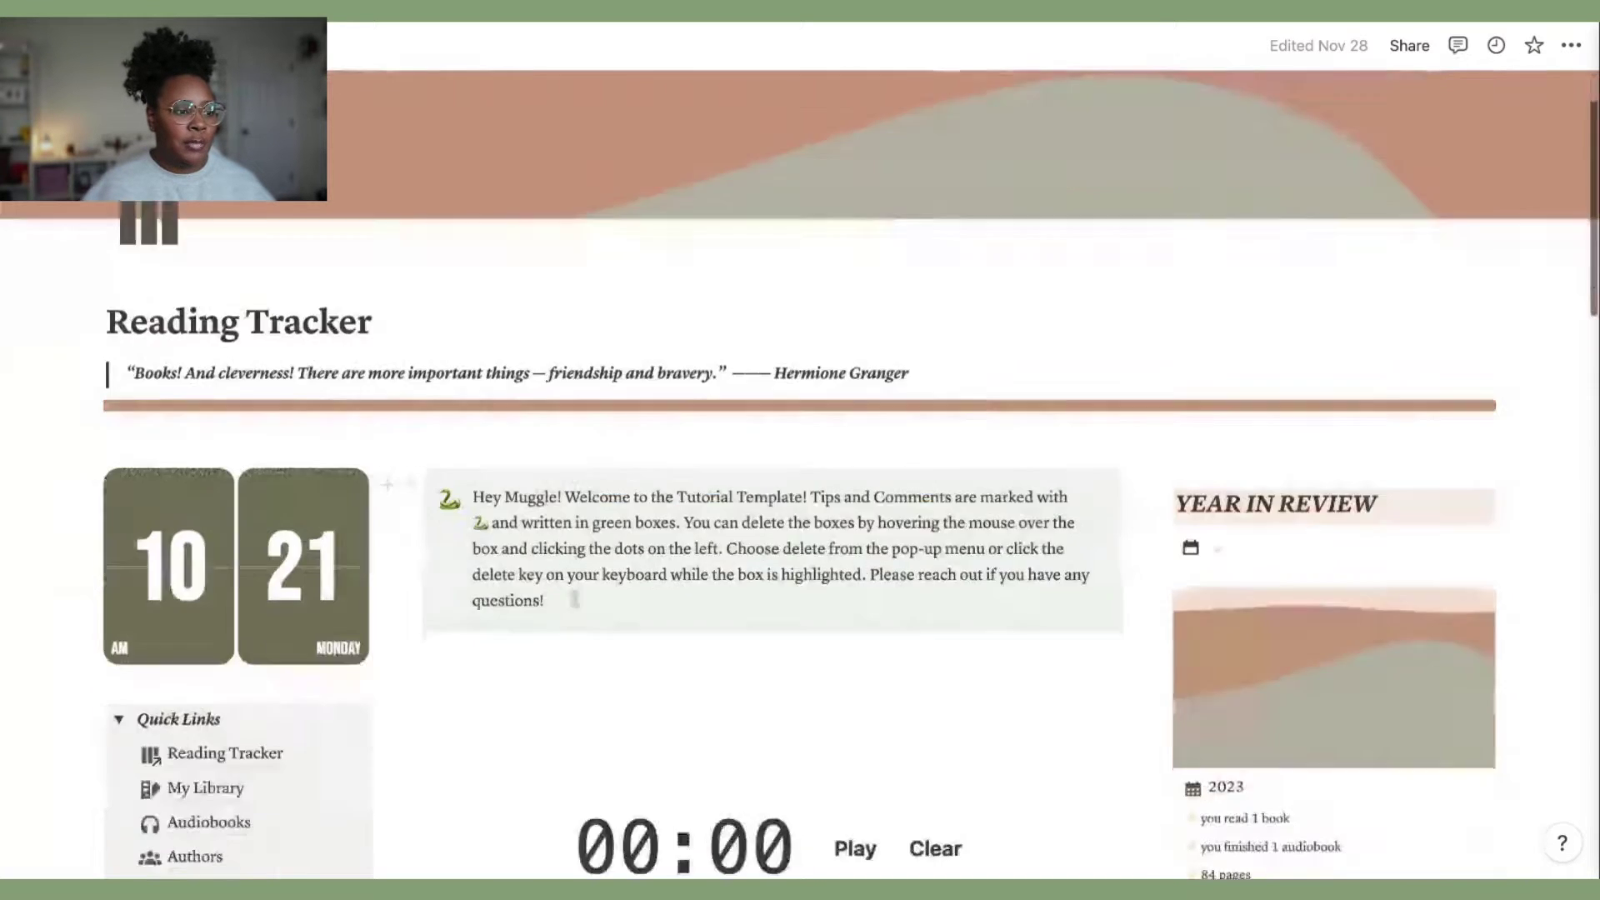
pyautogui.moveTo(229, 433)
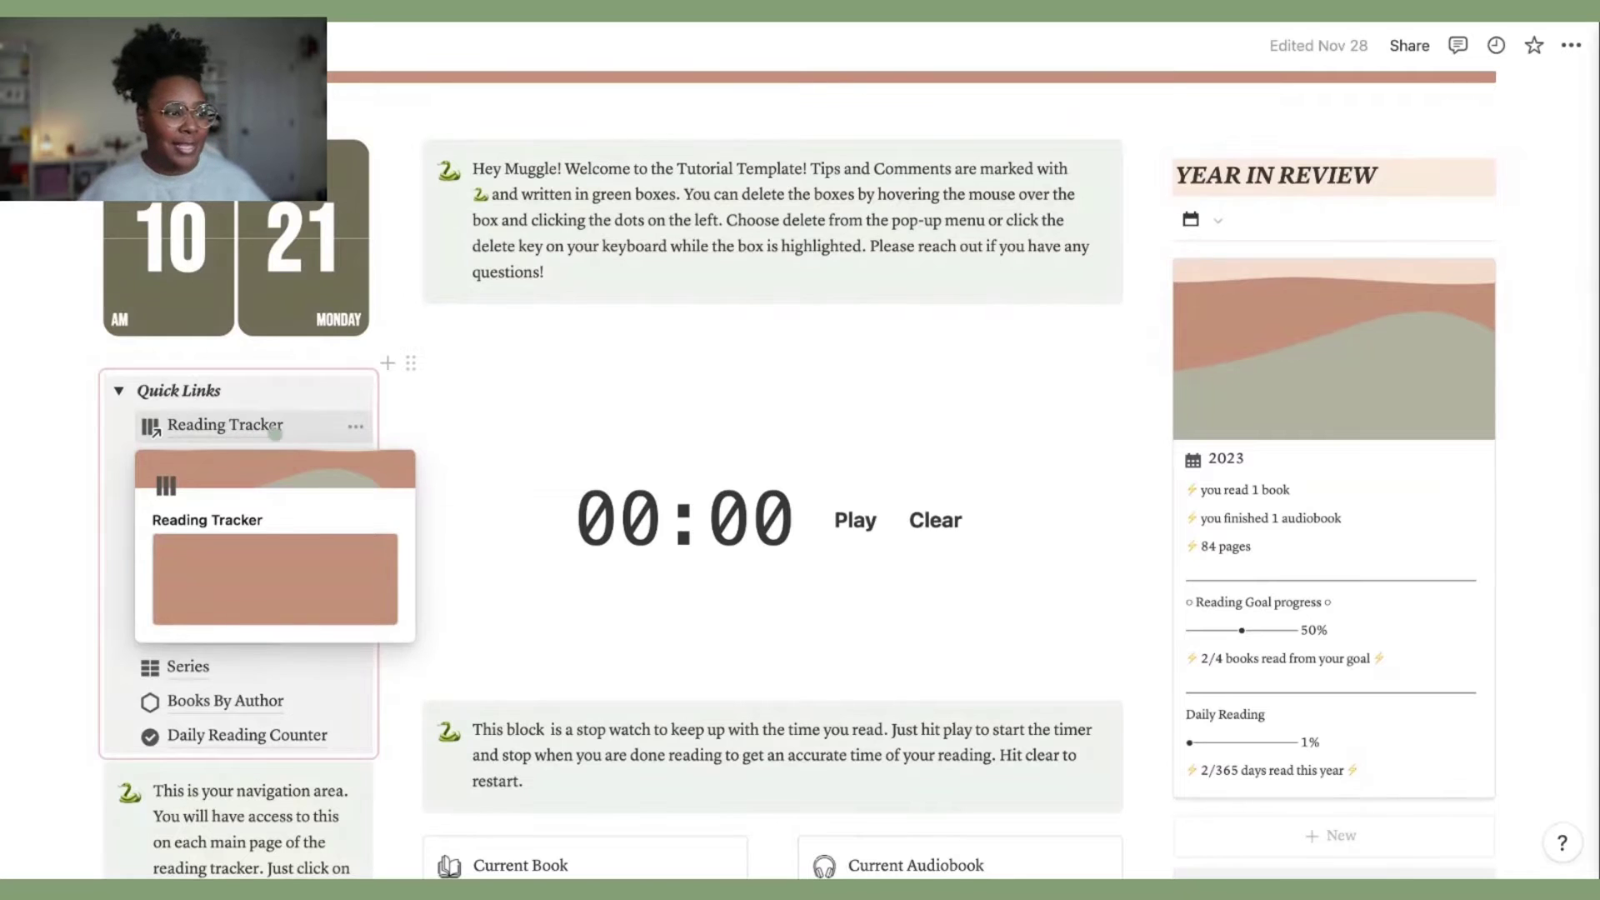
pyautogui.click(217, 474)
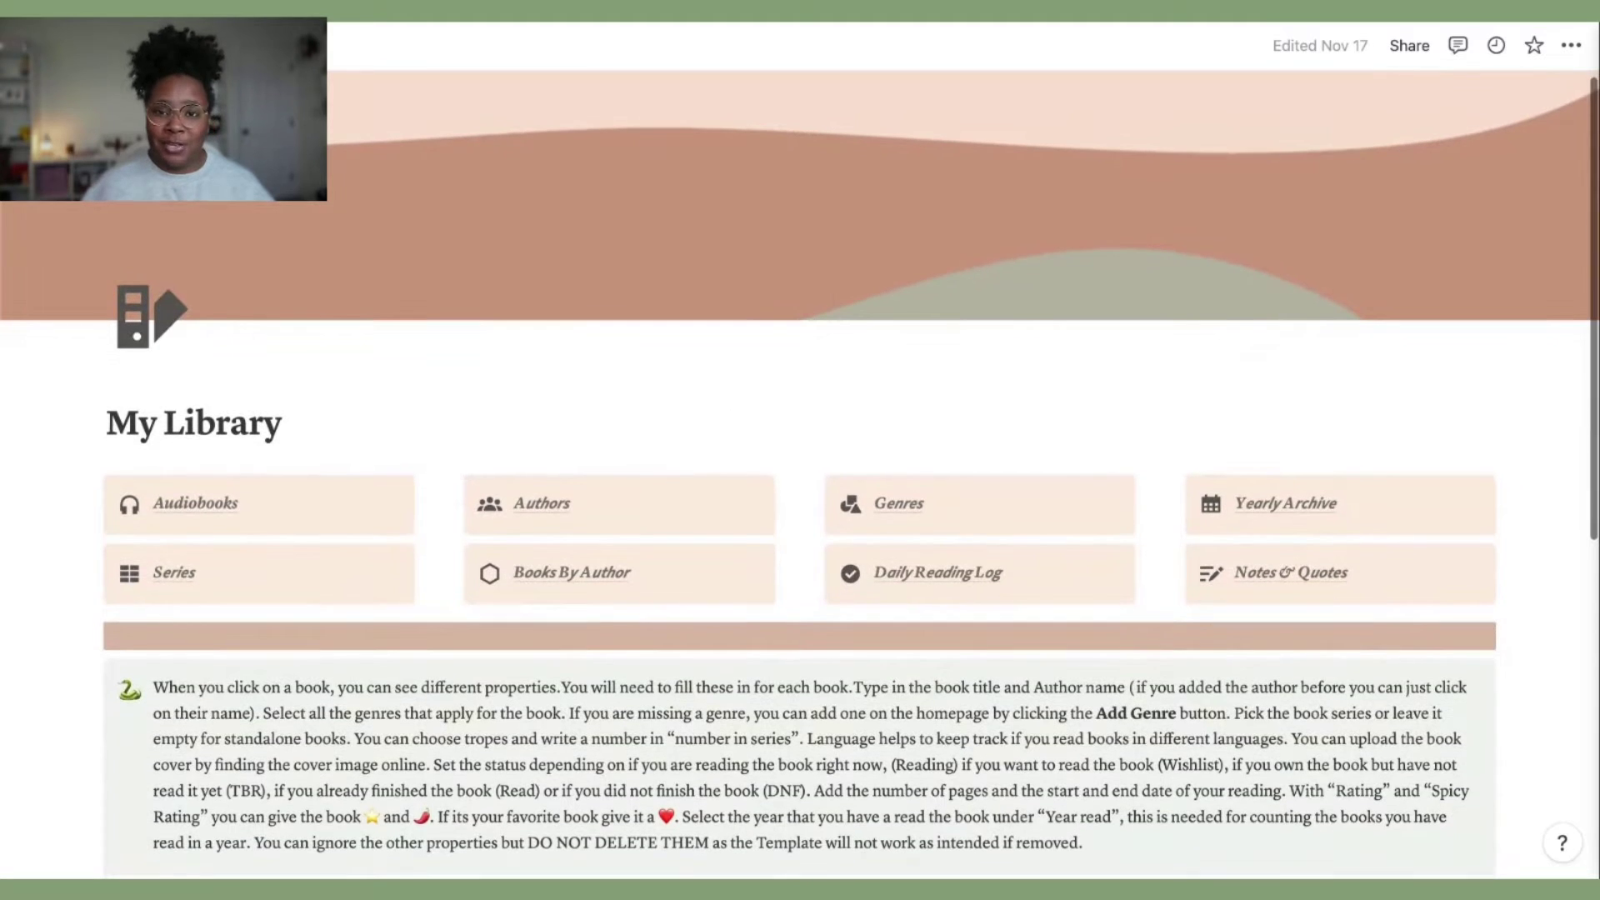
# - Scroll over My Library's wavy cover and divider, then Reading Tracker's Quick Links
pyautogui.scroll(-2, 837, 527)
pyautogui.scroll(-5, 838, 526)
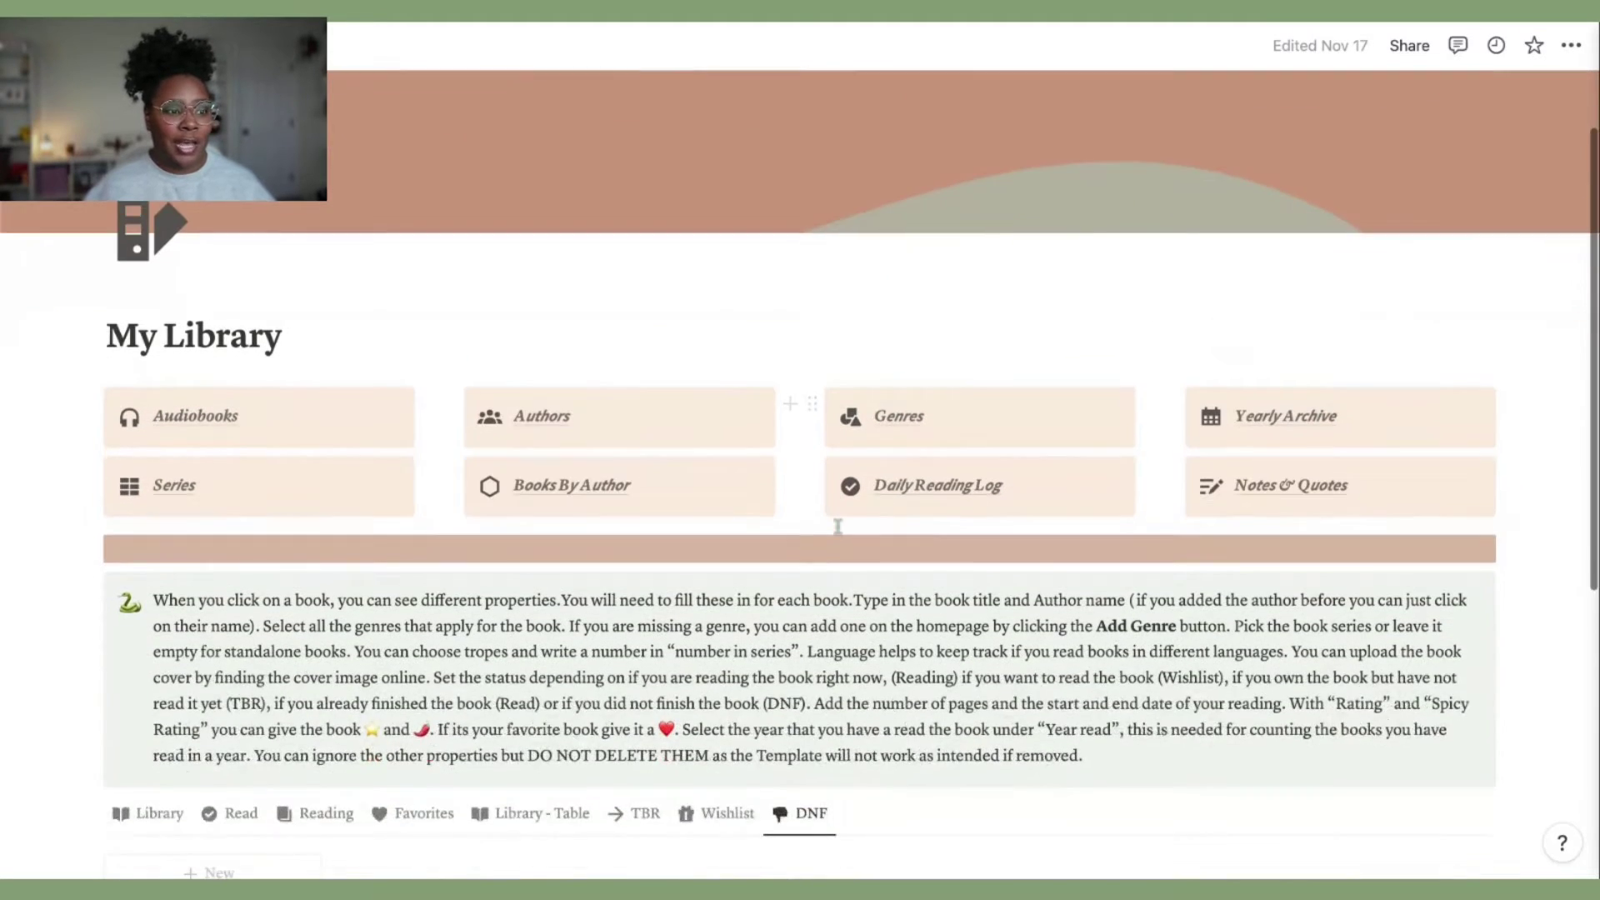
pyautogui.scroll(5, 838, 525)
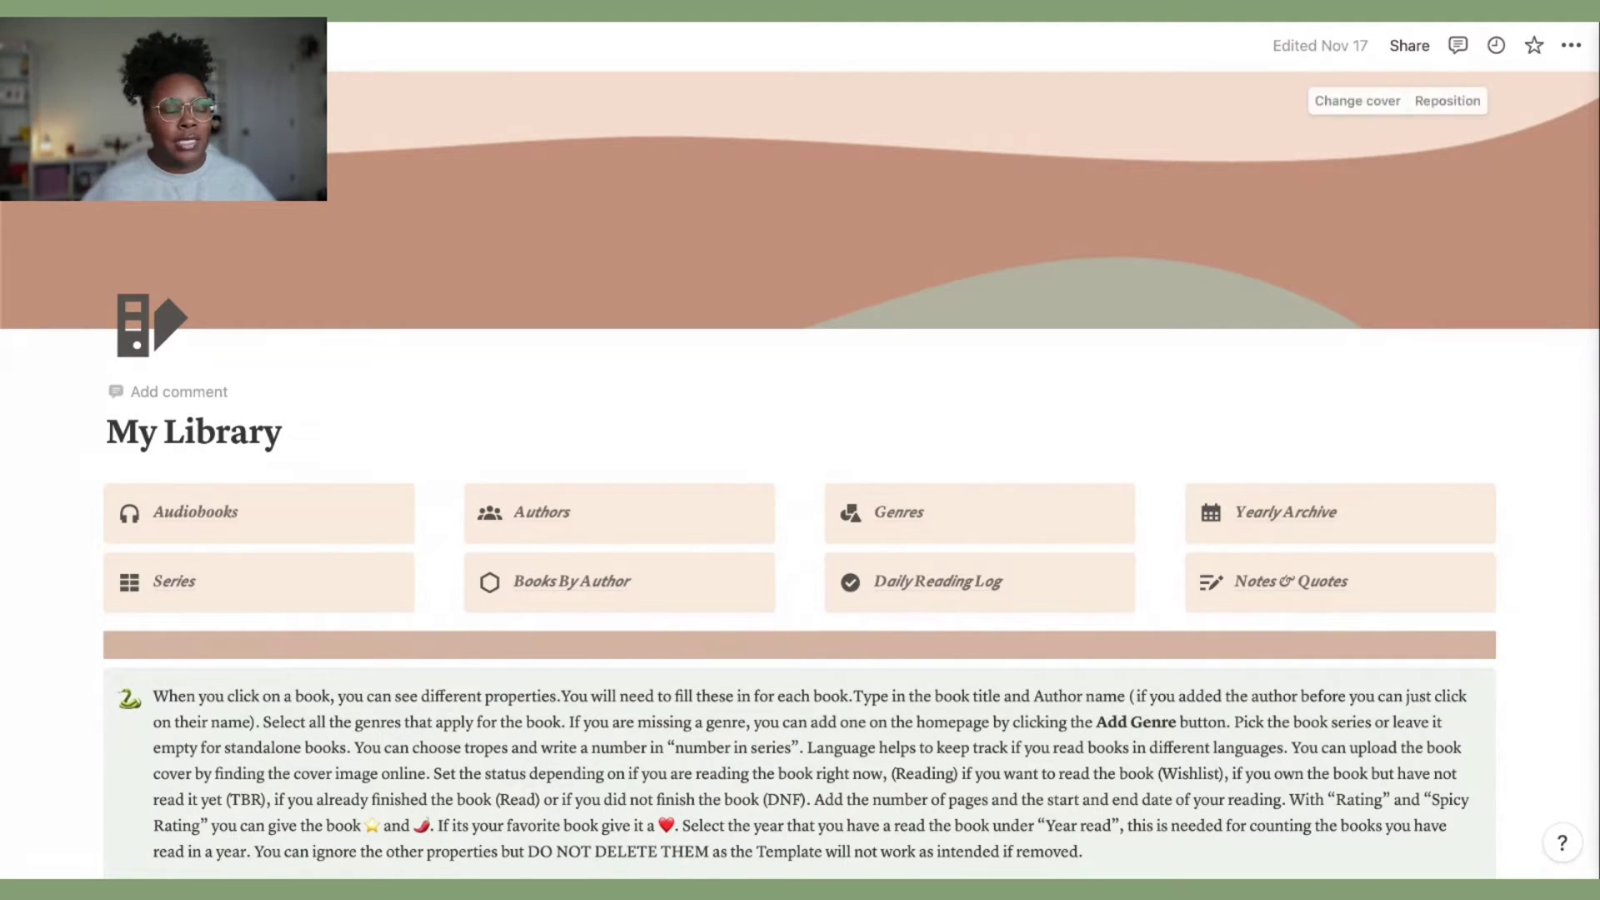
pyautogui.scroll(-1, 427, 364)
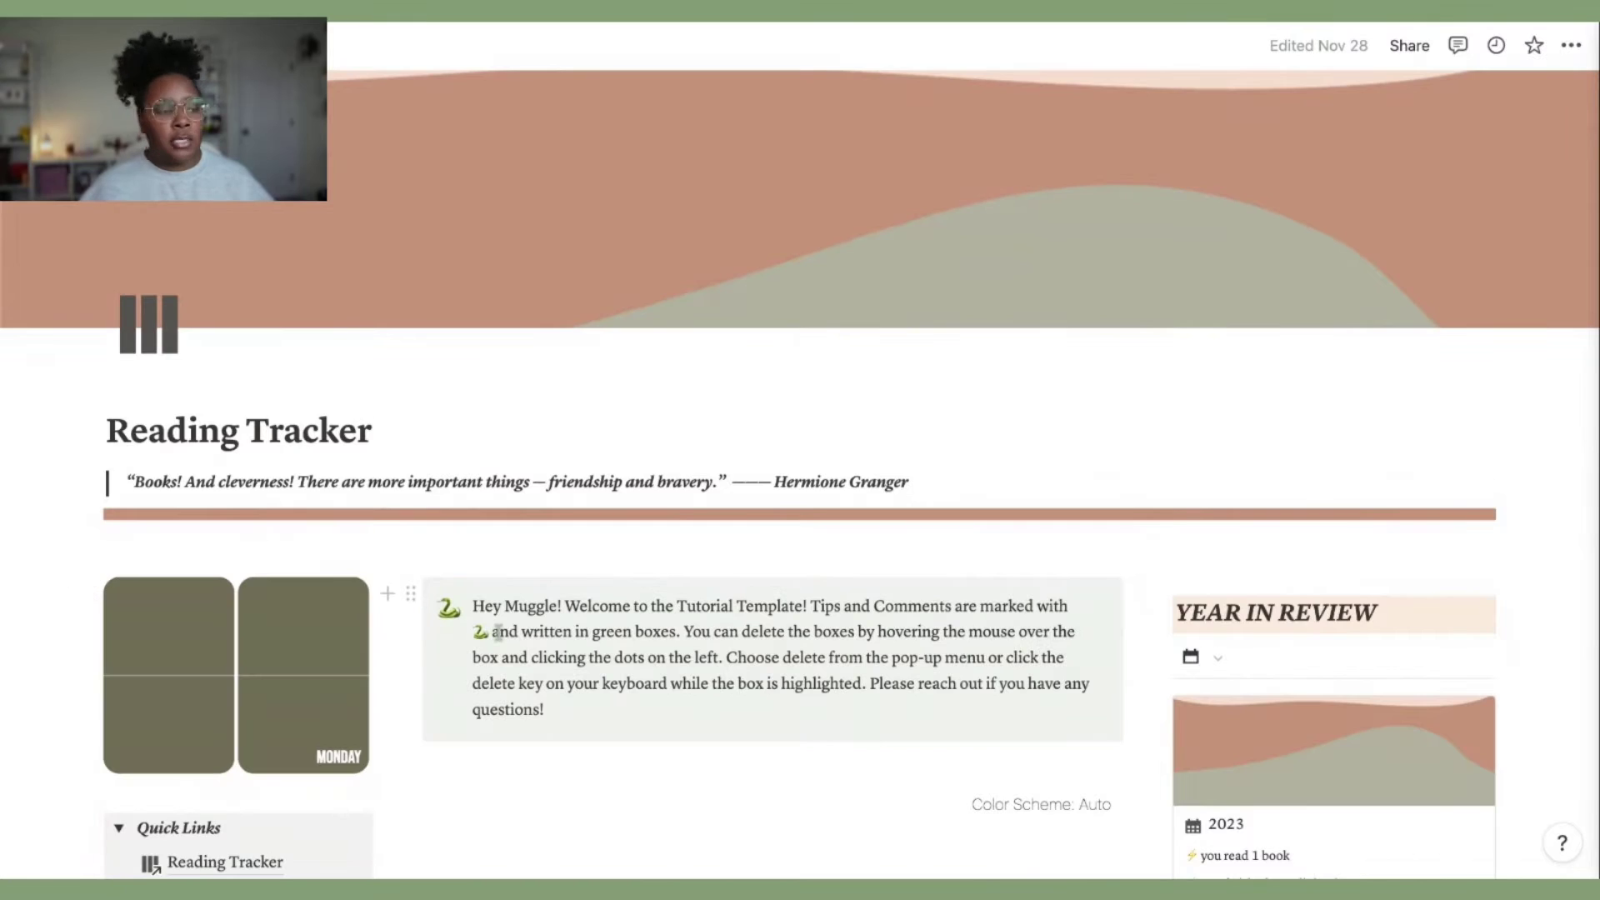
pyautogui.scroll(-5, 497, 631)
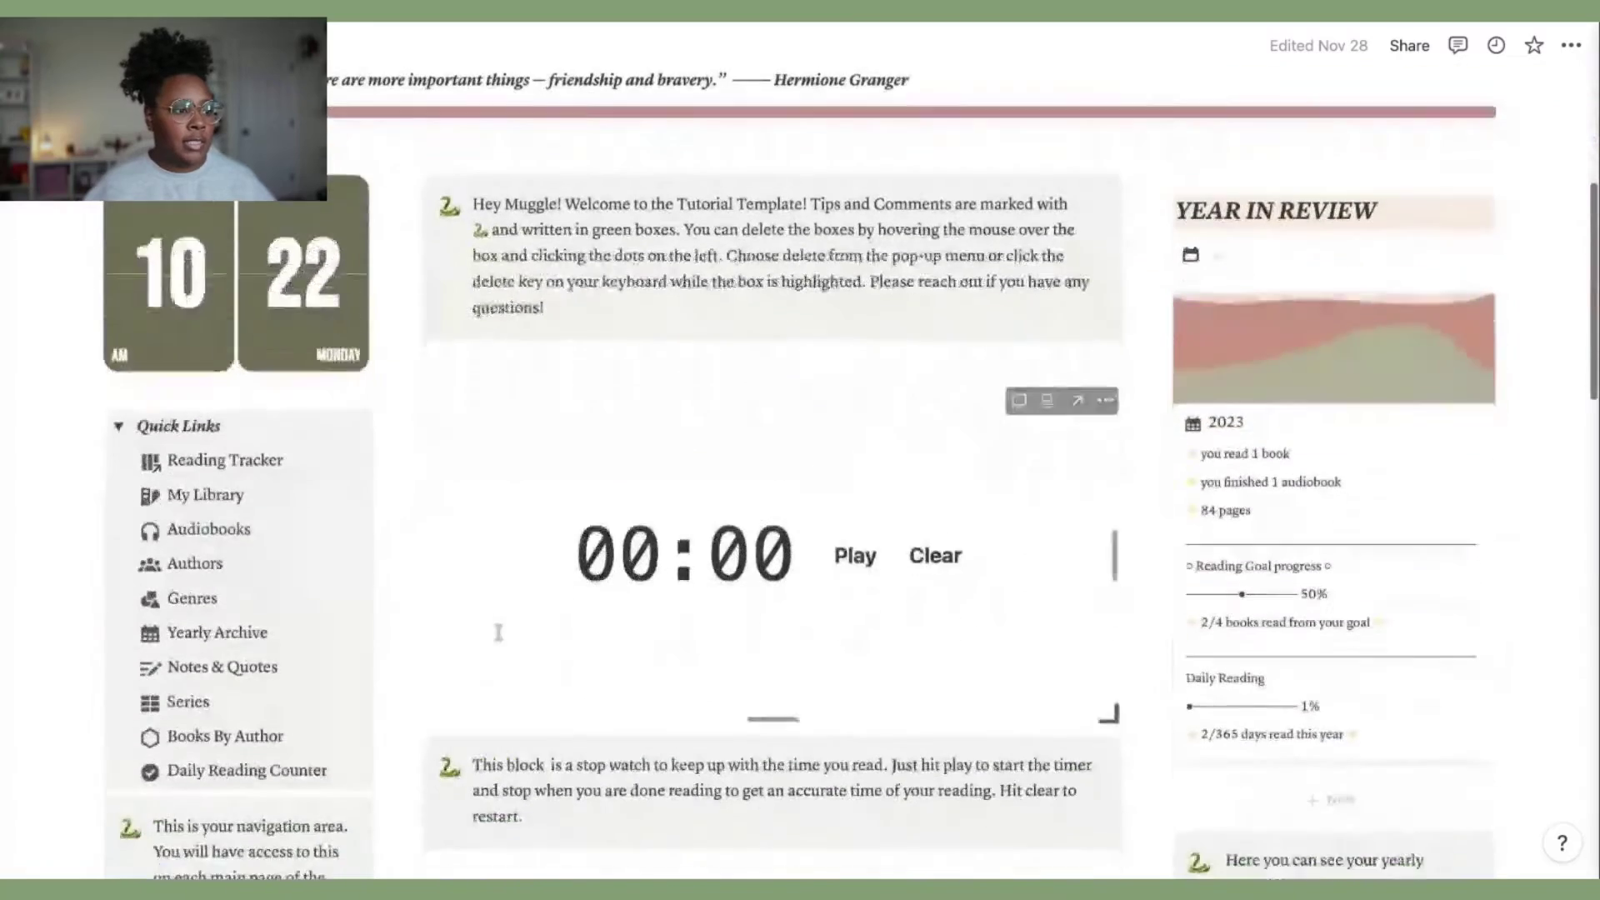
# - Open the Genres page from Quick Links and scroll through its genre cards
pyautogui.click(185, 566)
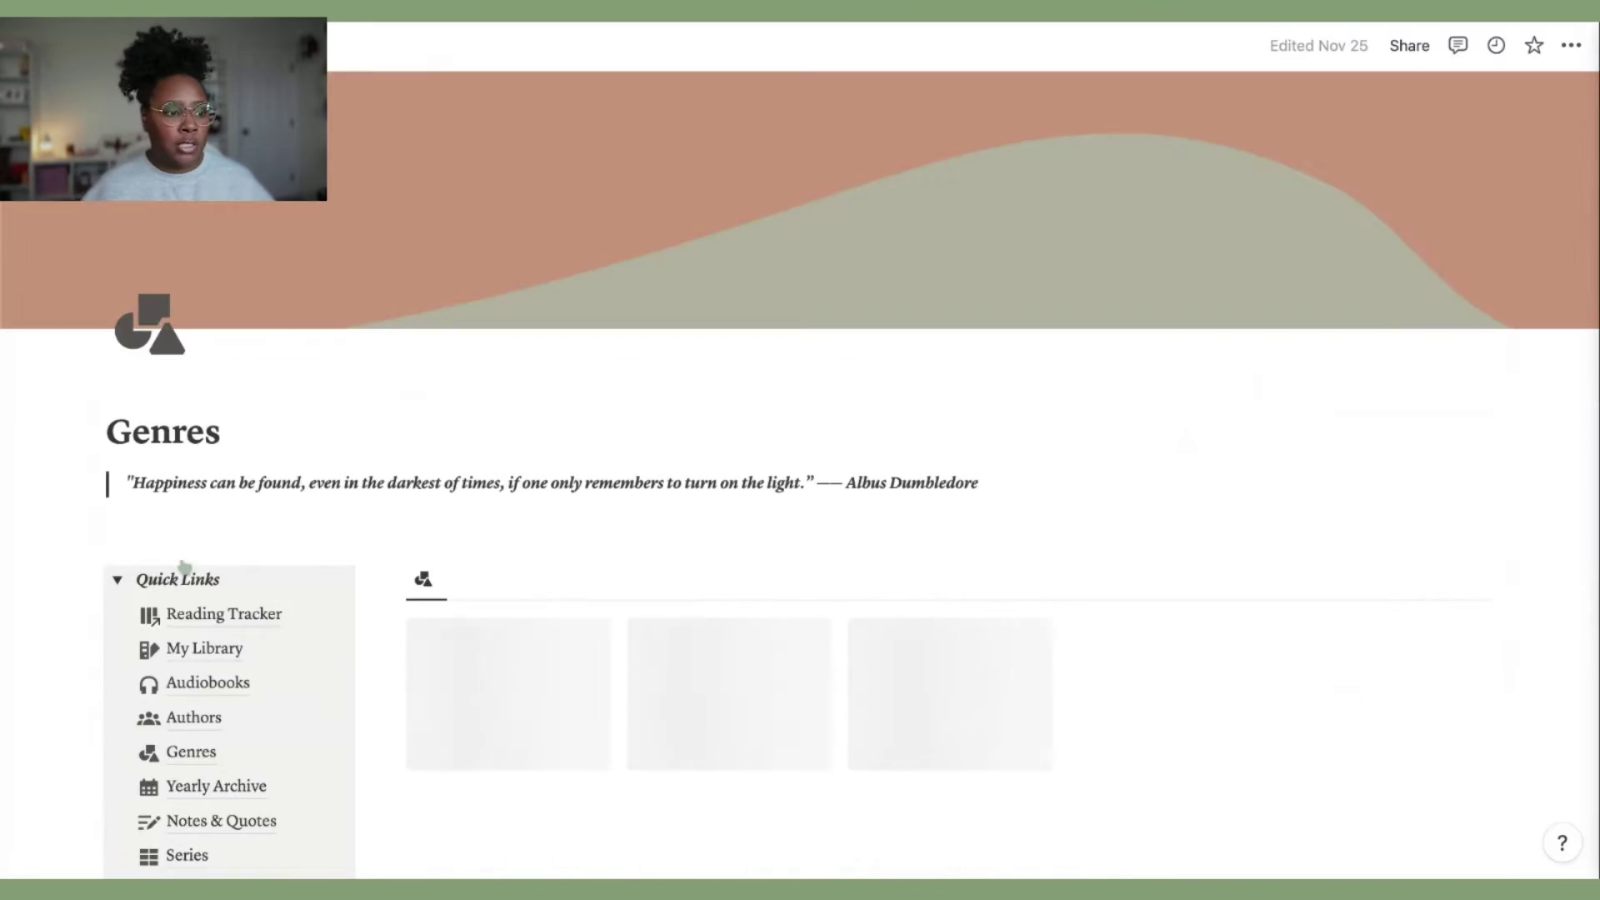
pyautogui.scroll(-3, 730, 553)
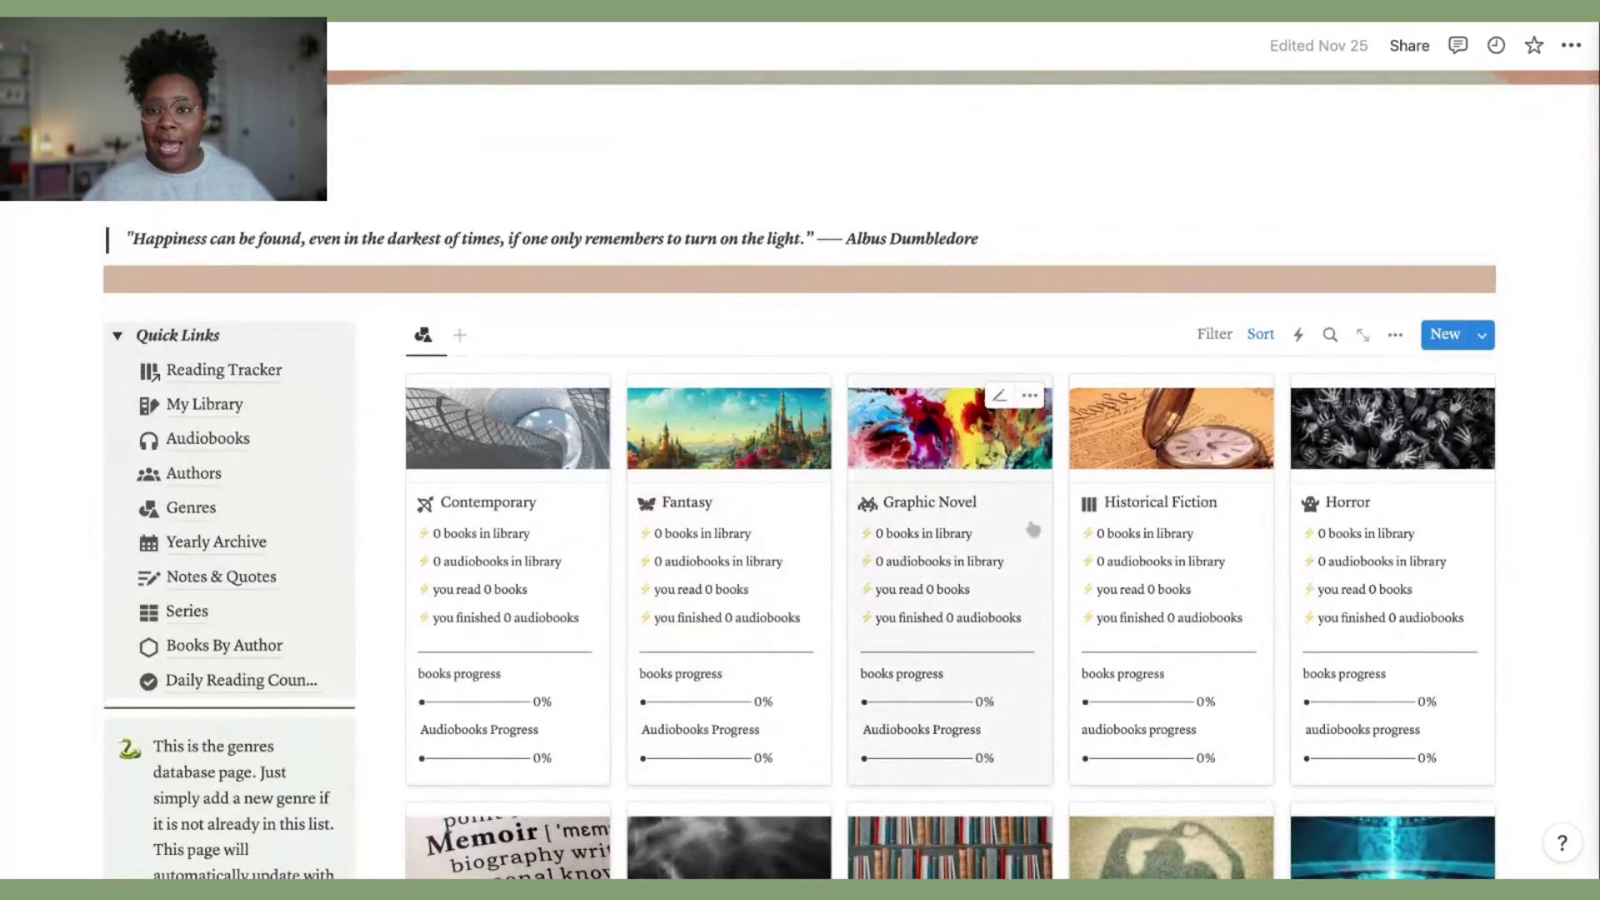
pyautogui.scroll(-5, 784, 710)
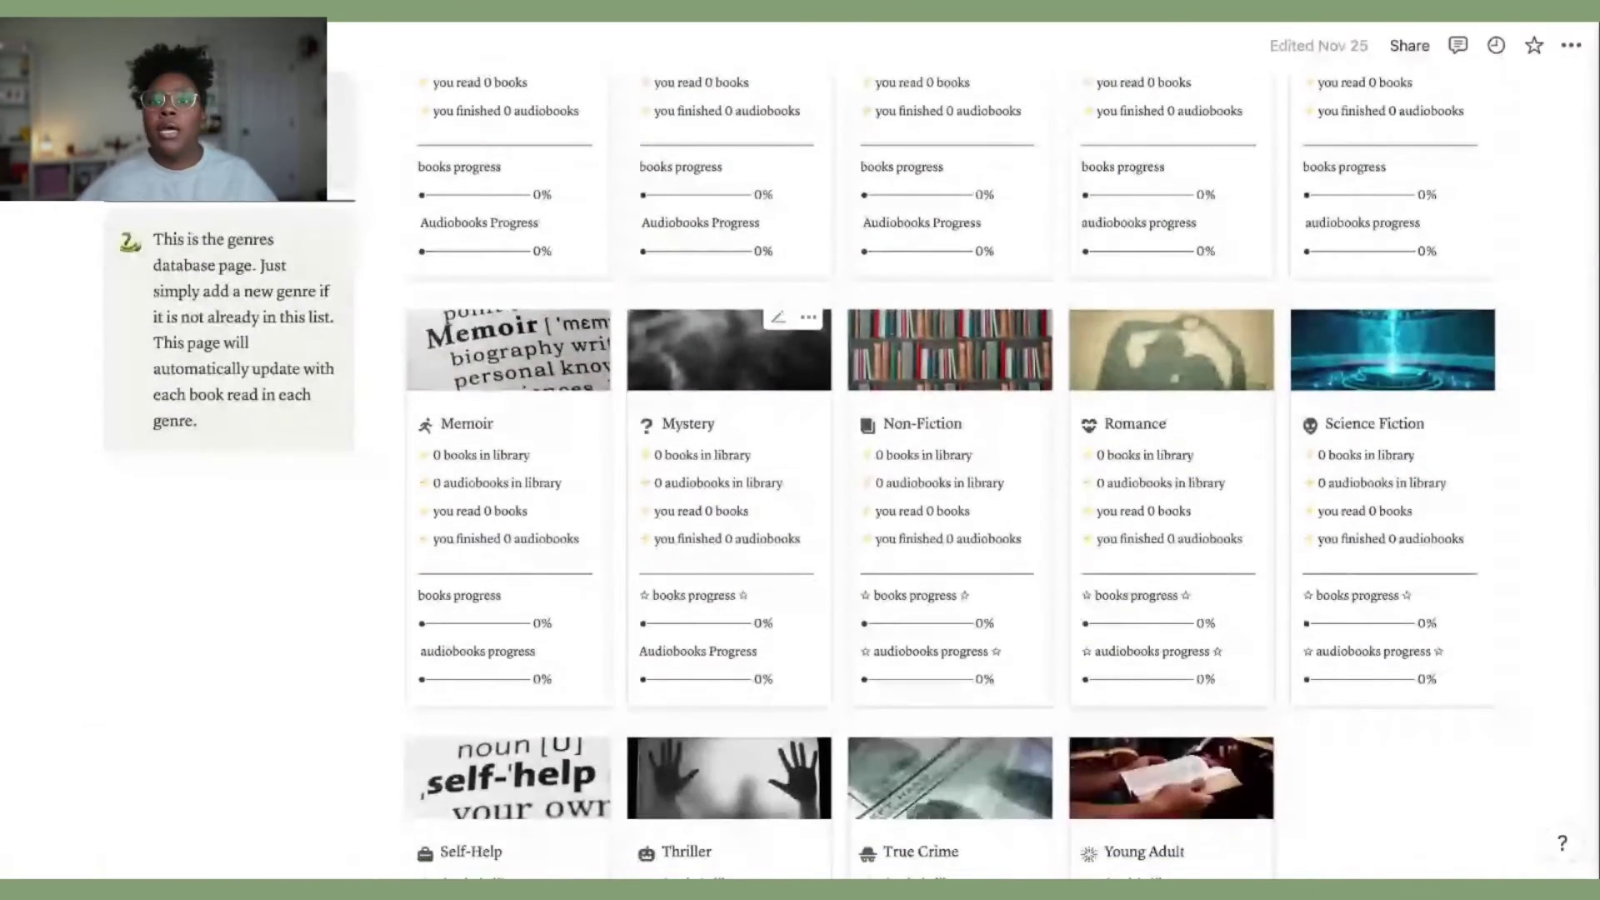
pyautogui.scroll(3, 850, 468)
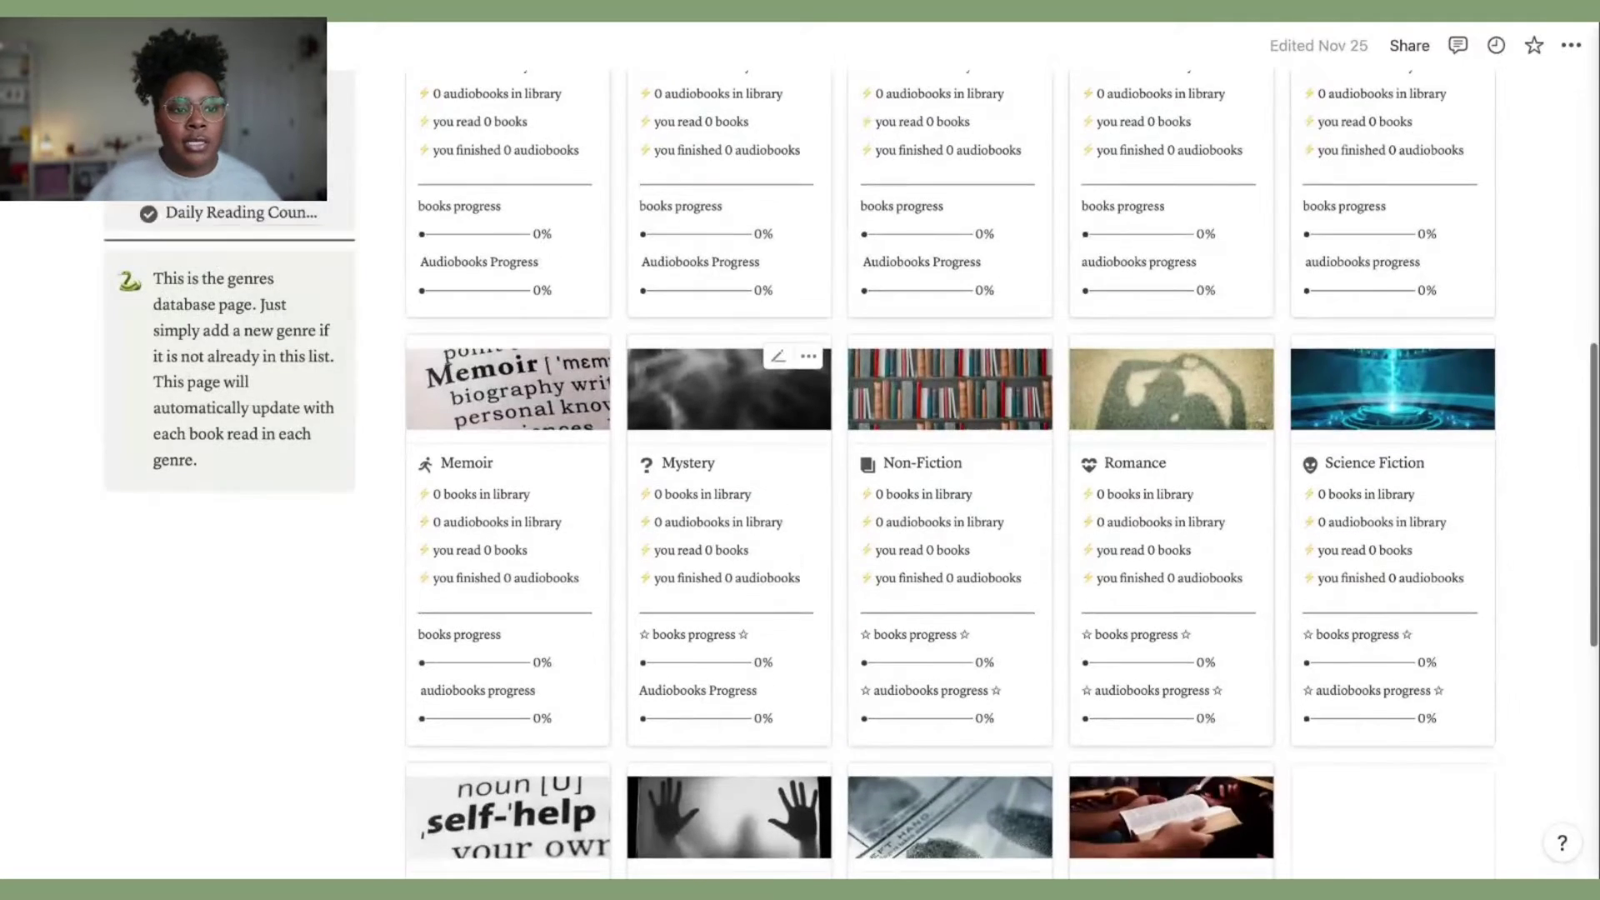
pyautogui.scroll(7, 729, 633)
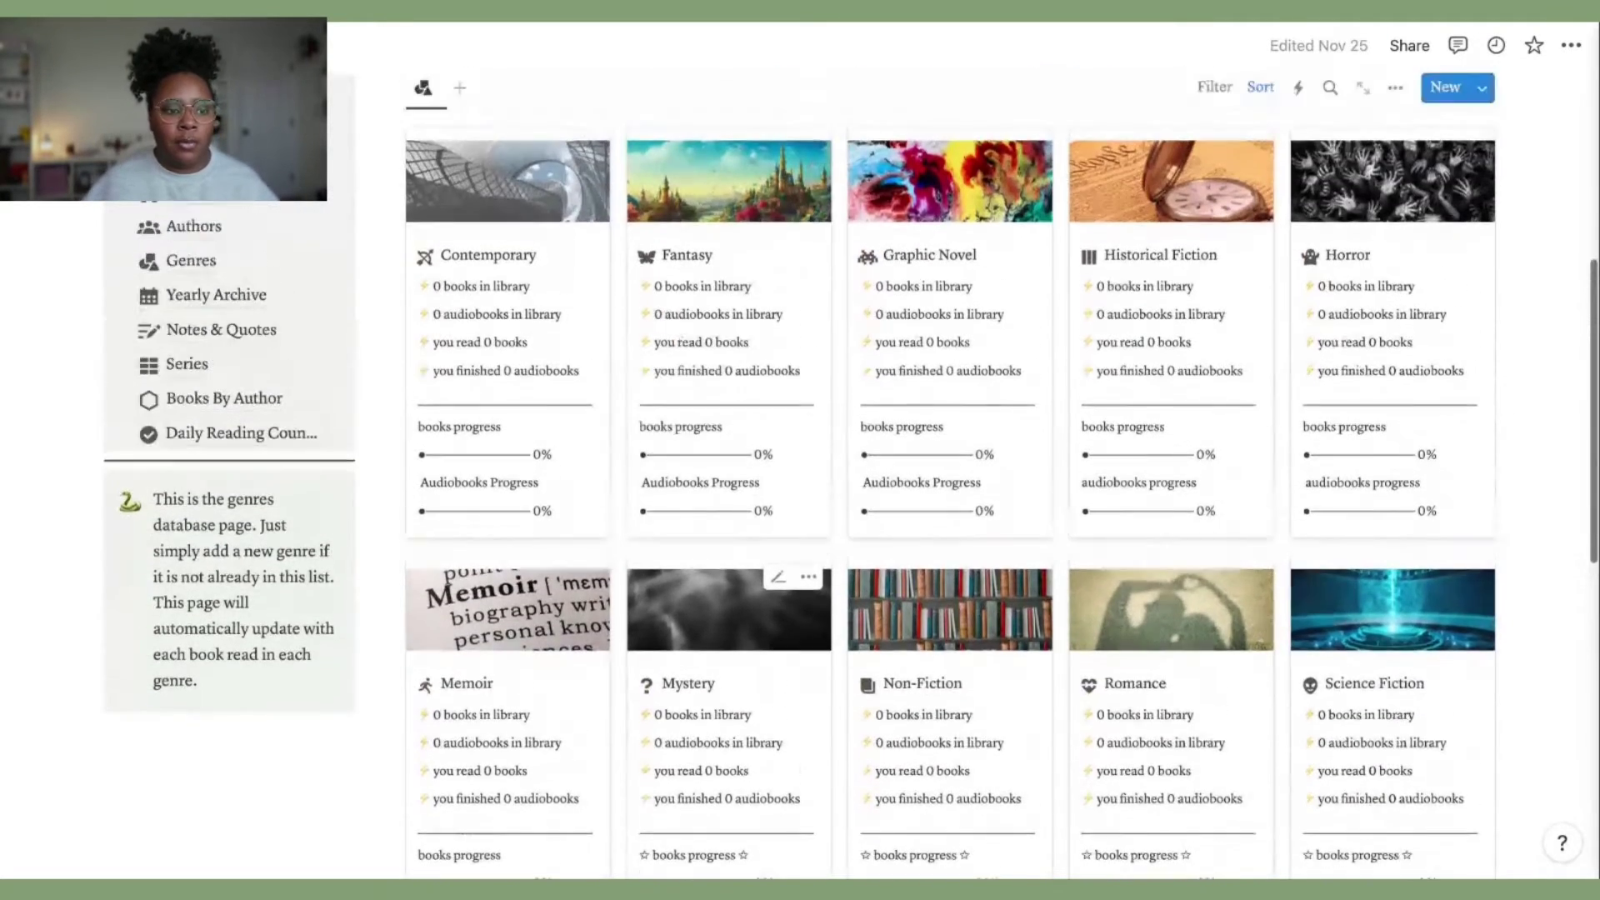
pyautogui.scroll(-3, 425, 691)
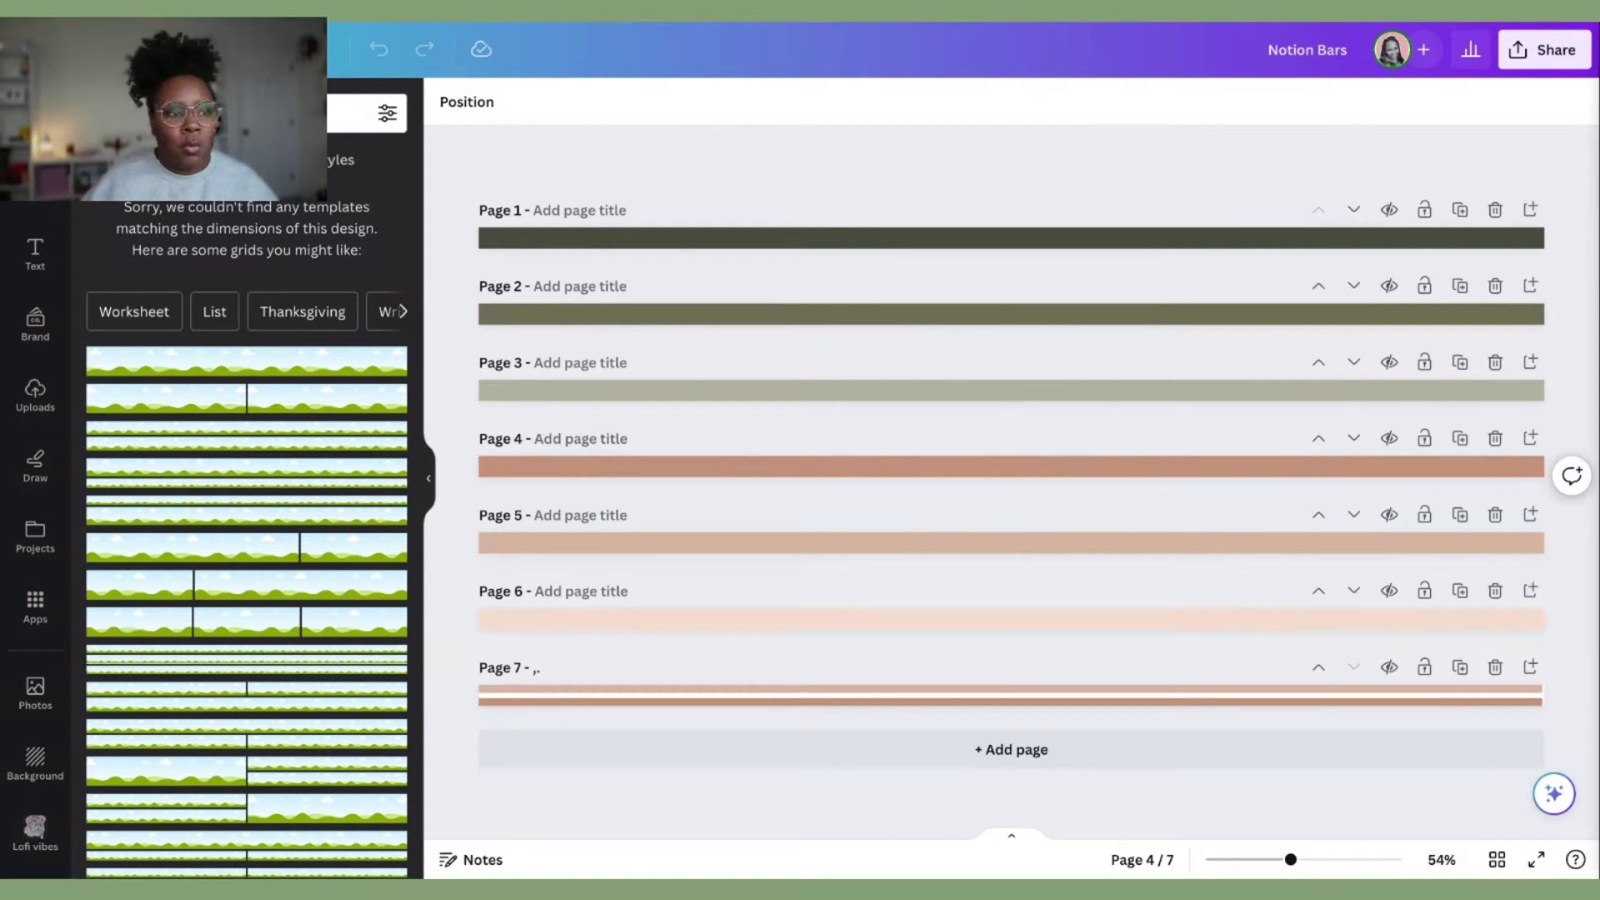
# - Hide the side panel to show all seven bars and select the Page 5 bar
pyautogui.click(428, 477)
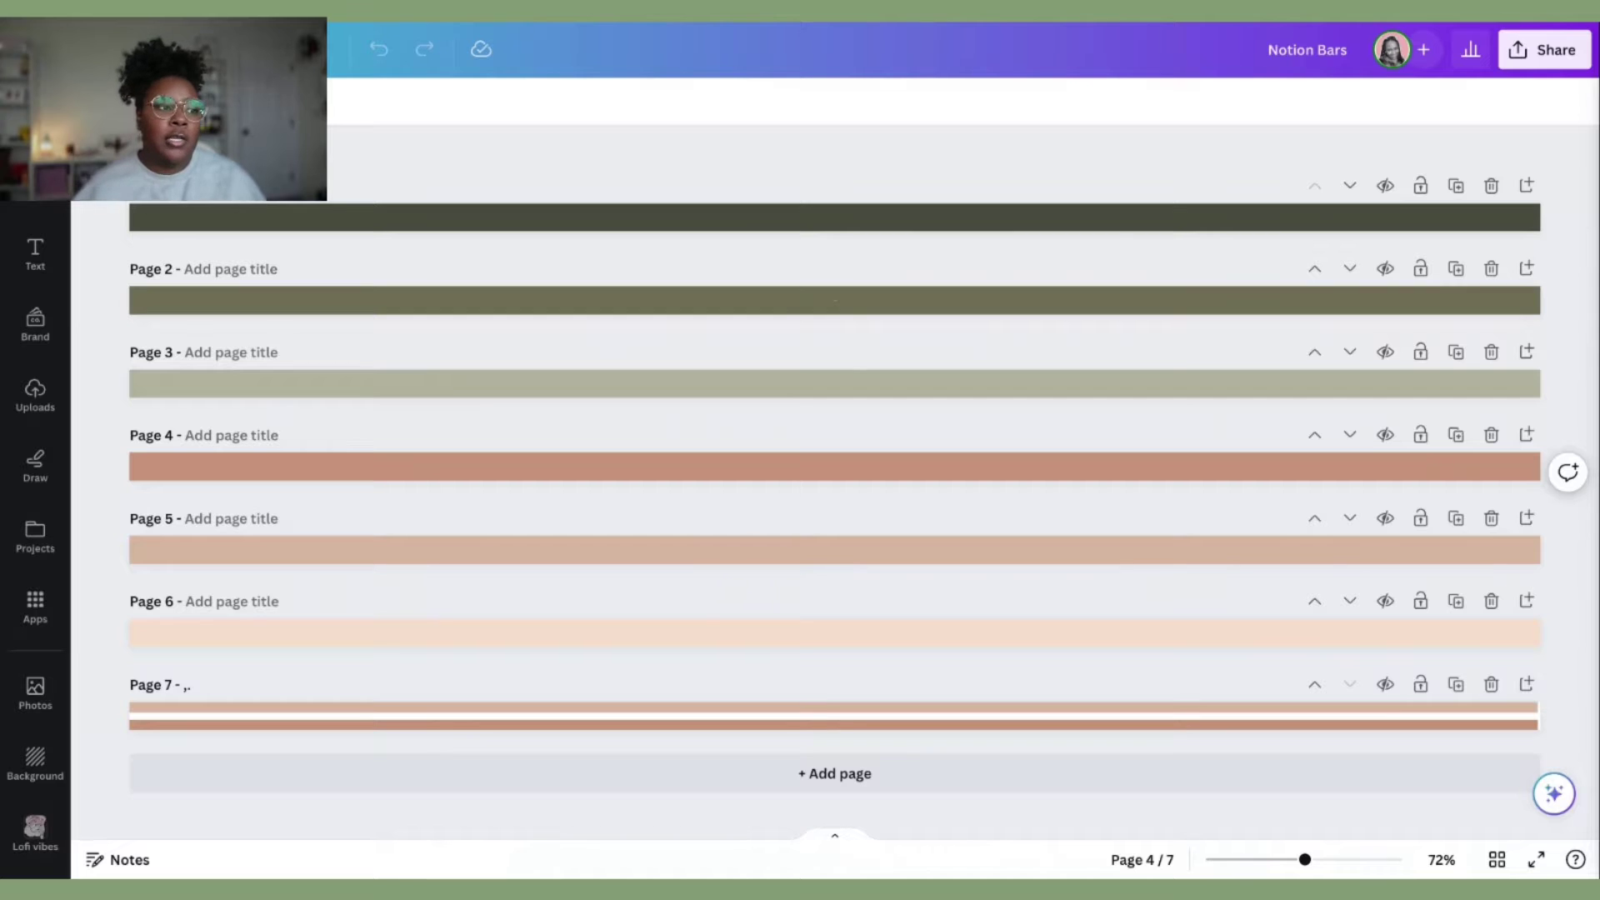
pyautogui.click(1033, 550)
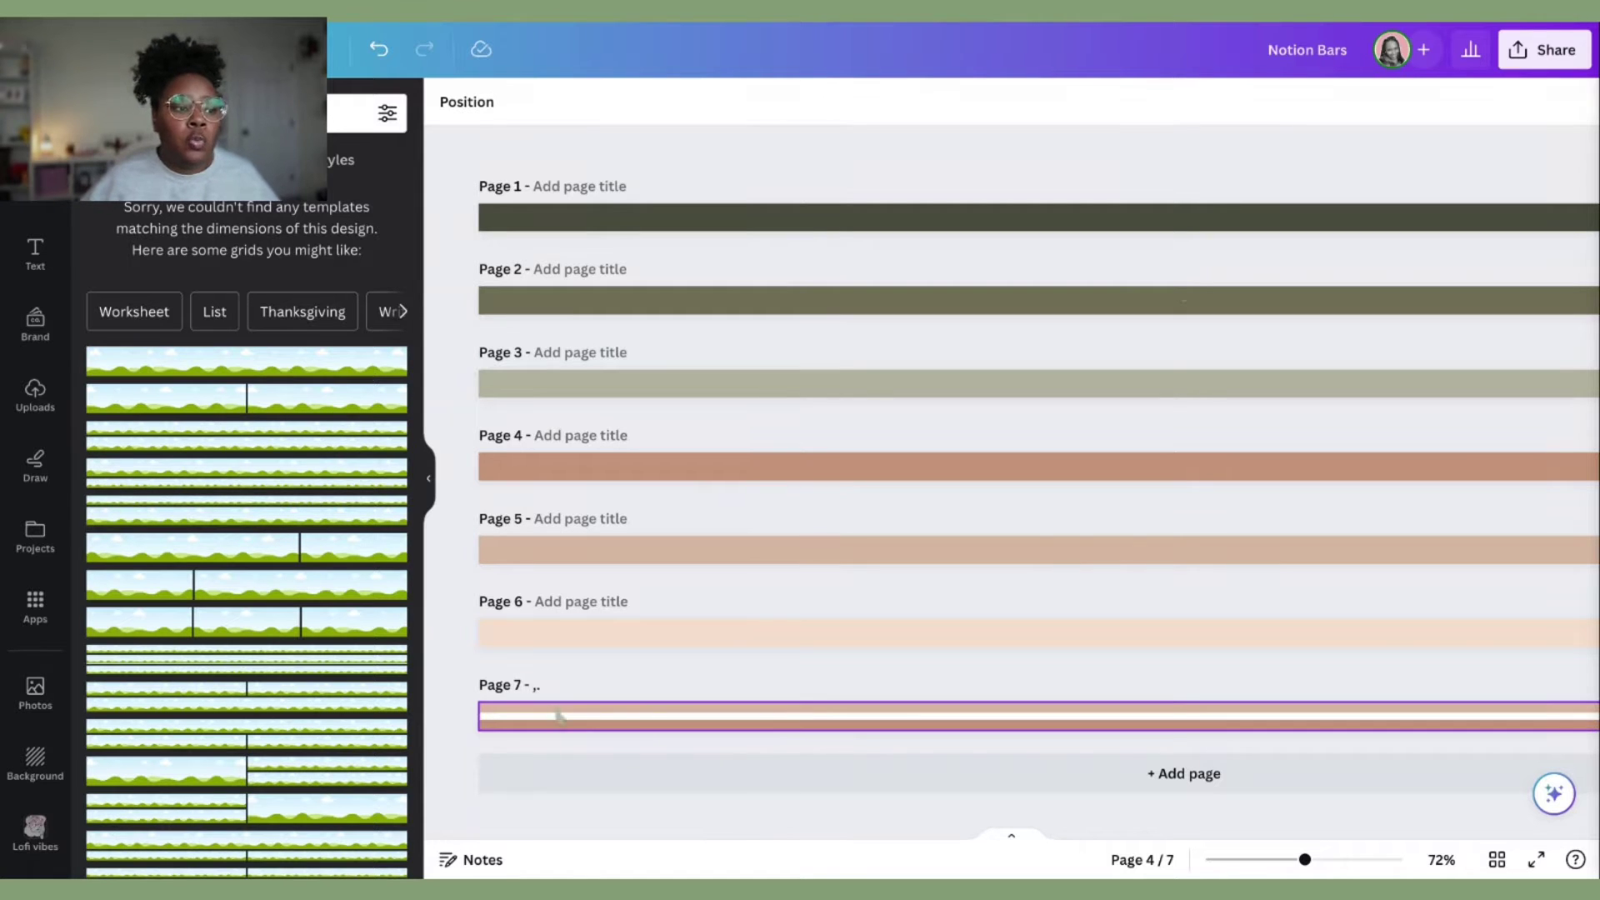
# - Download all seven Notion Bars pages as PNG images
pyautogui.click(1583, 58)
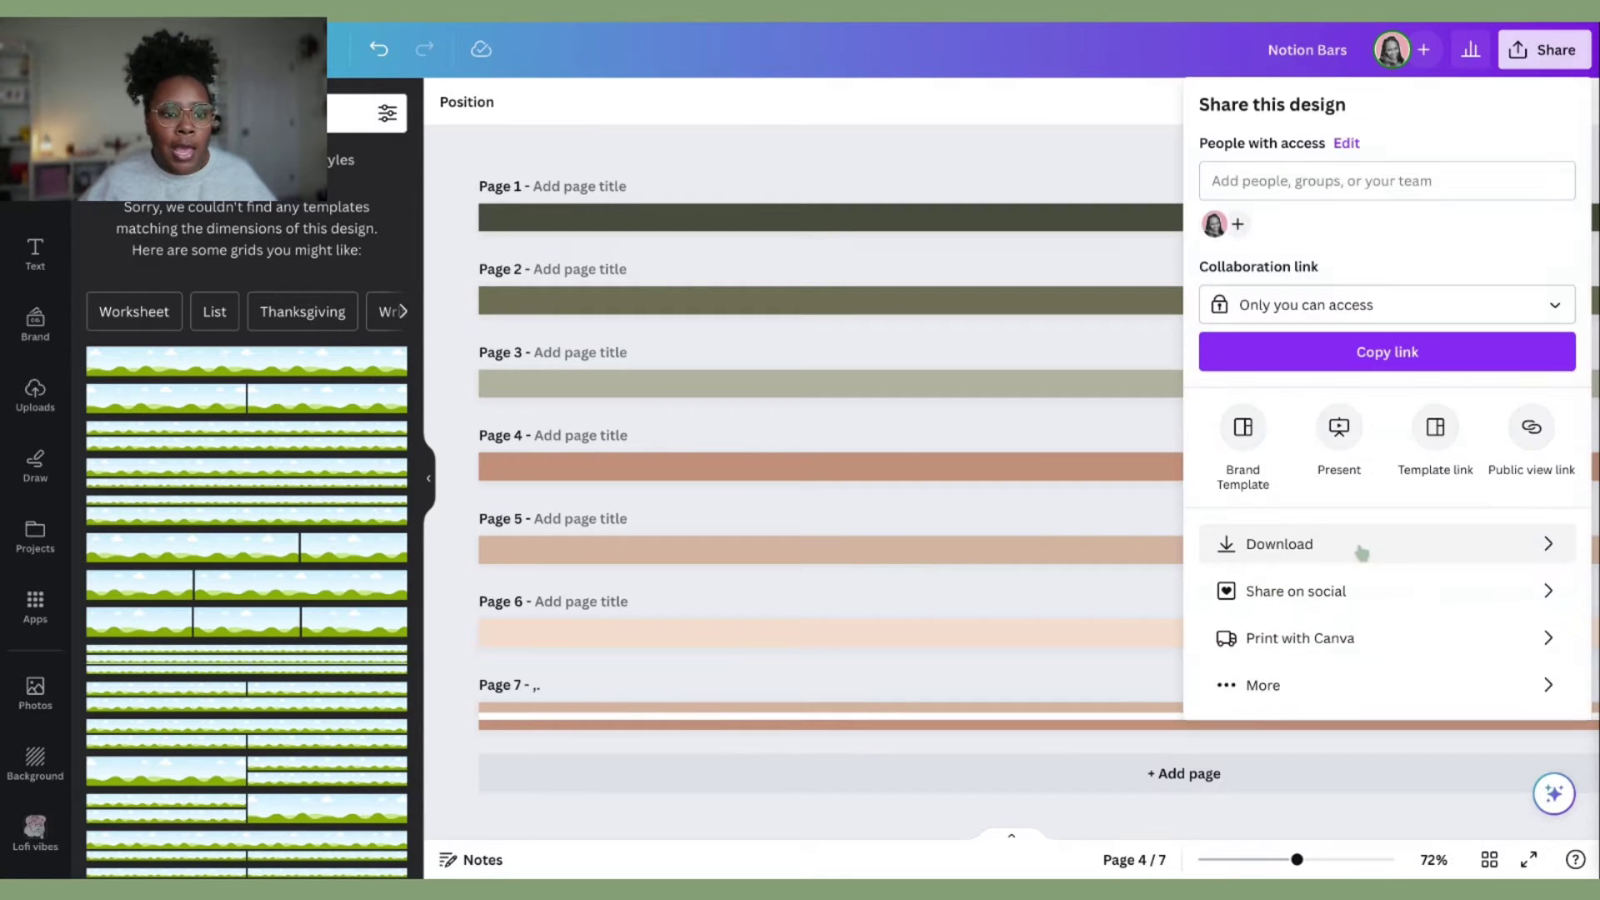
pyautogui.click(1357, 548)
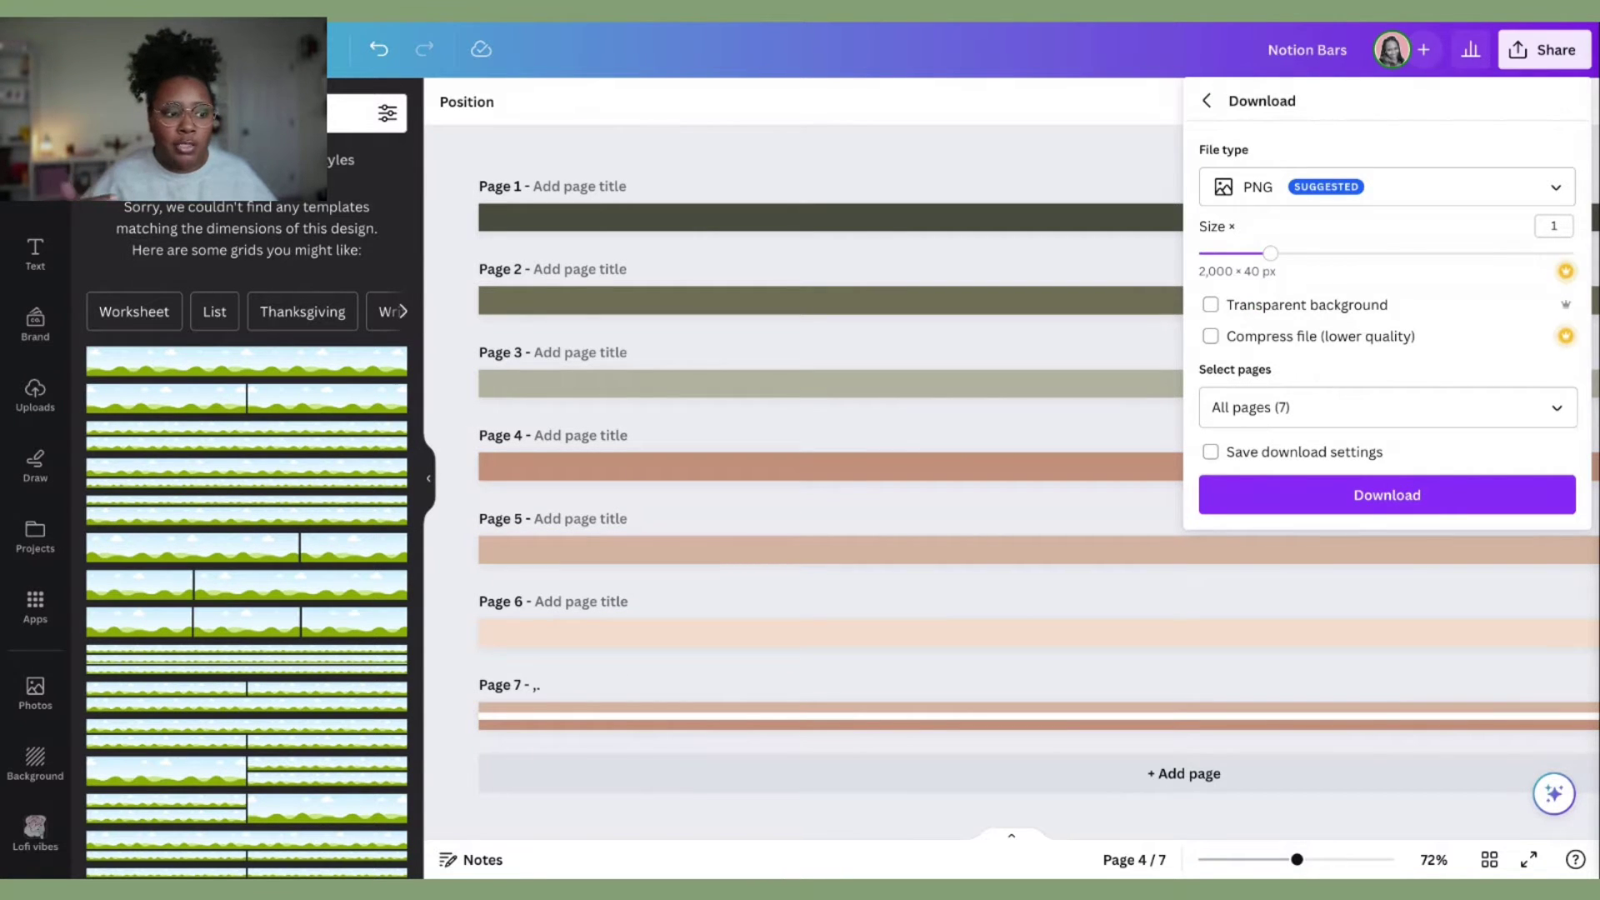
pyautogui.click(778, 682)
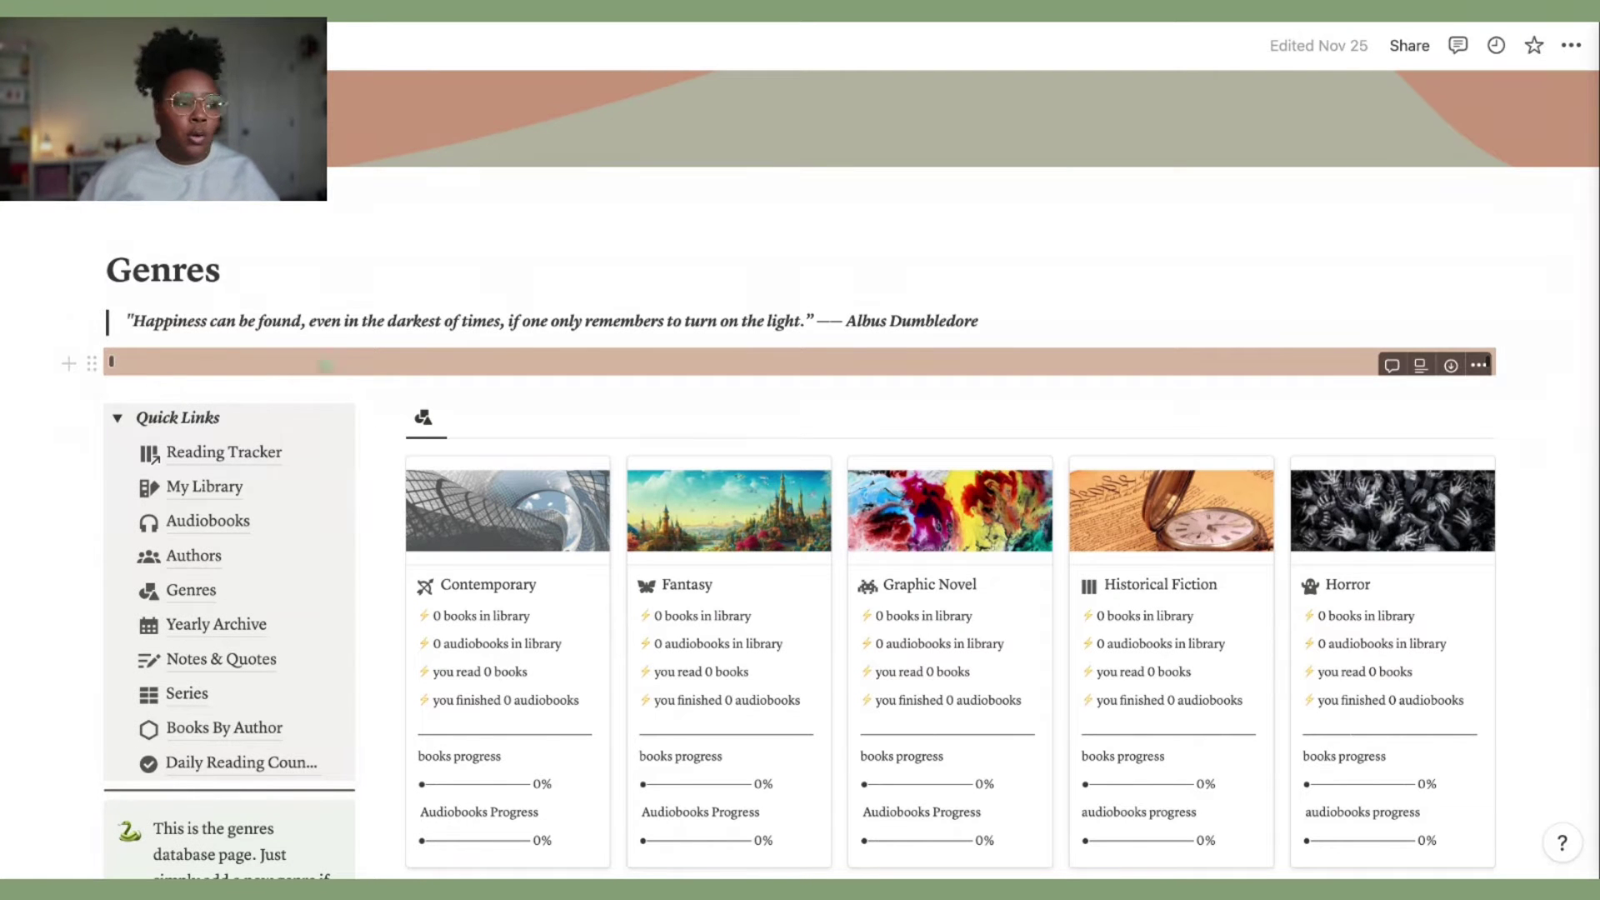
# - Replace the Genres page's divider image with an uploaded Canva bar file
pyautogui.click(92, 366)
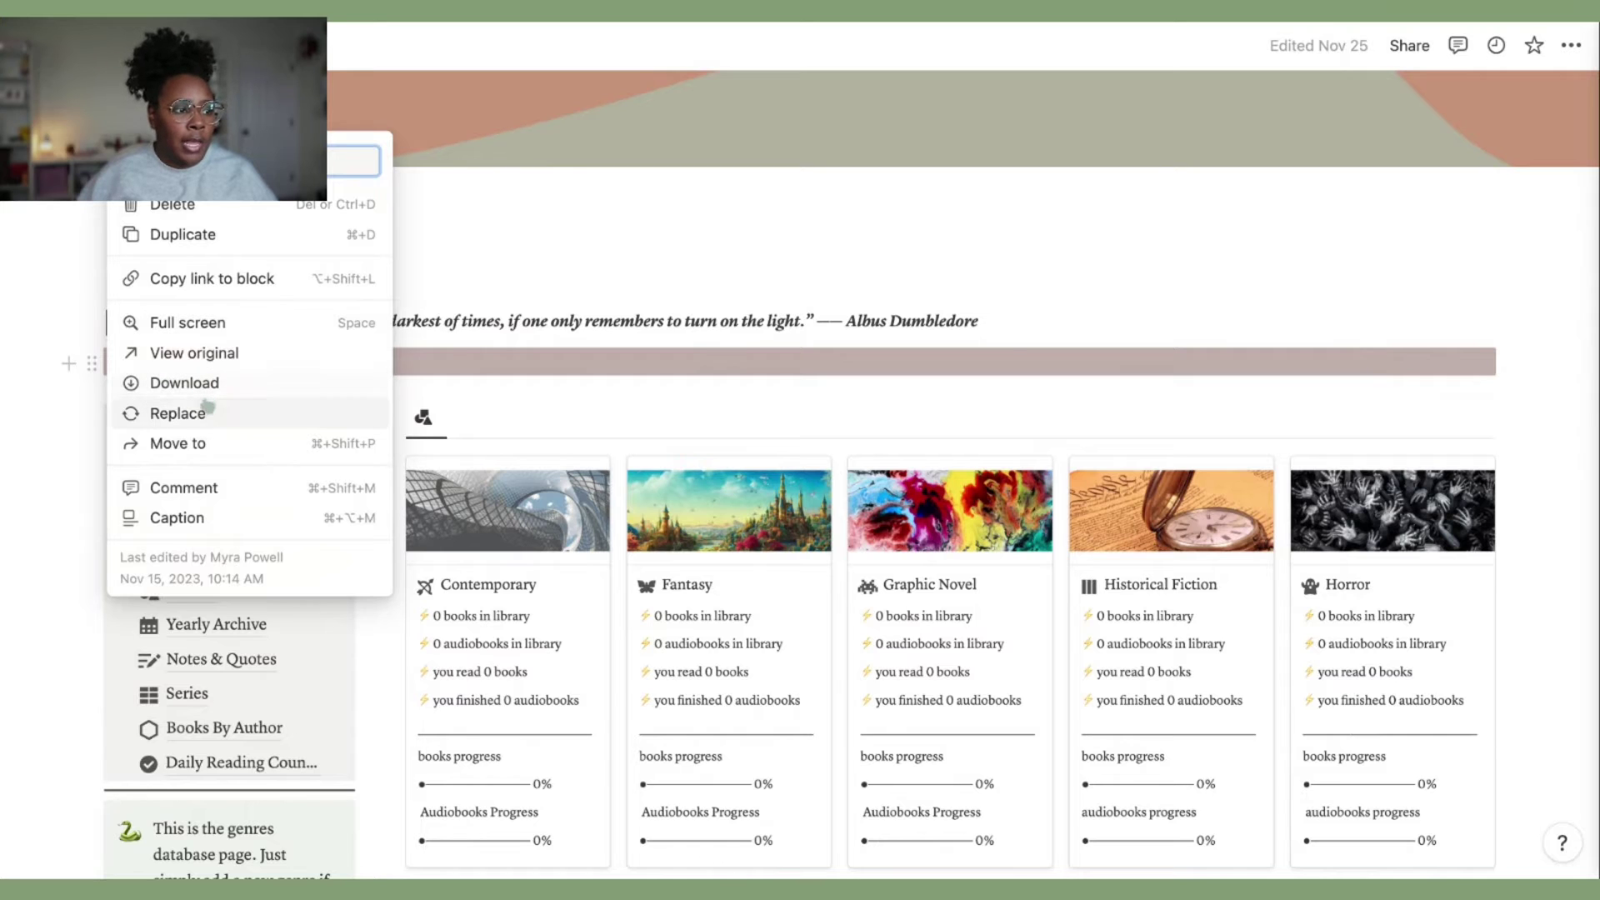
pyautogui.click(205, 416)
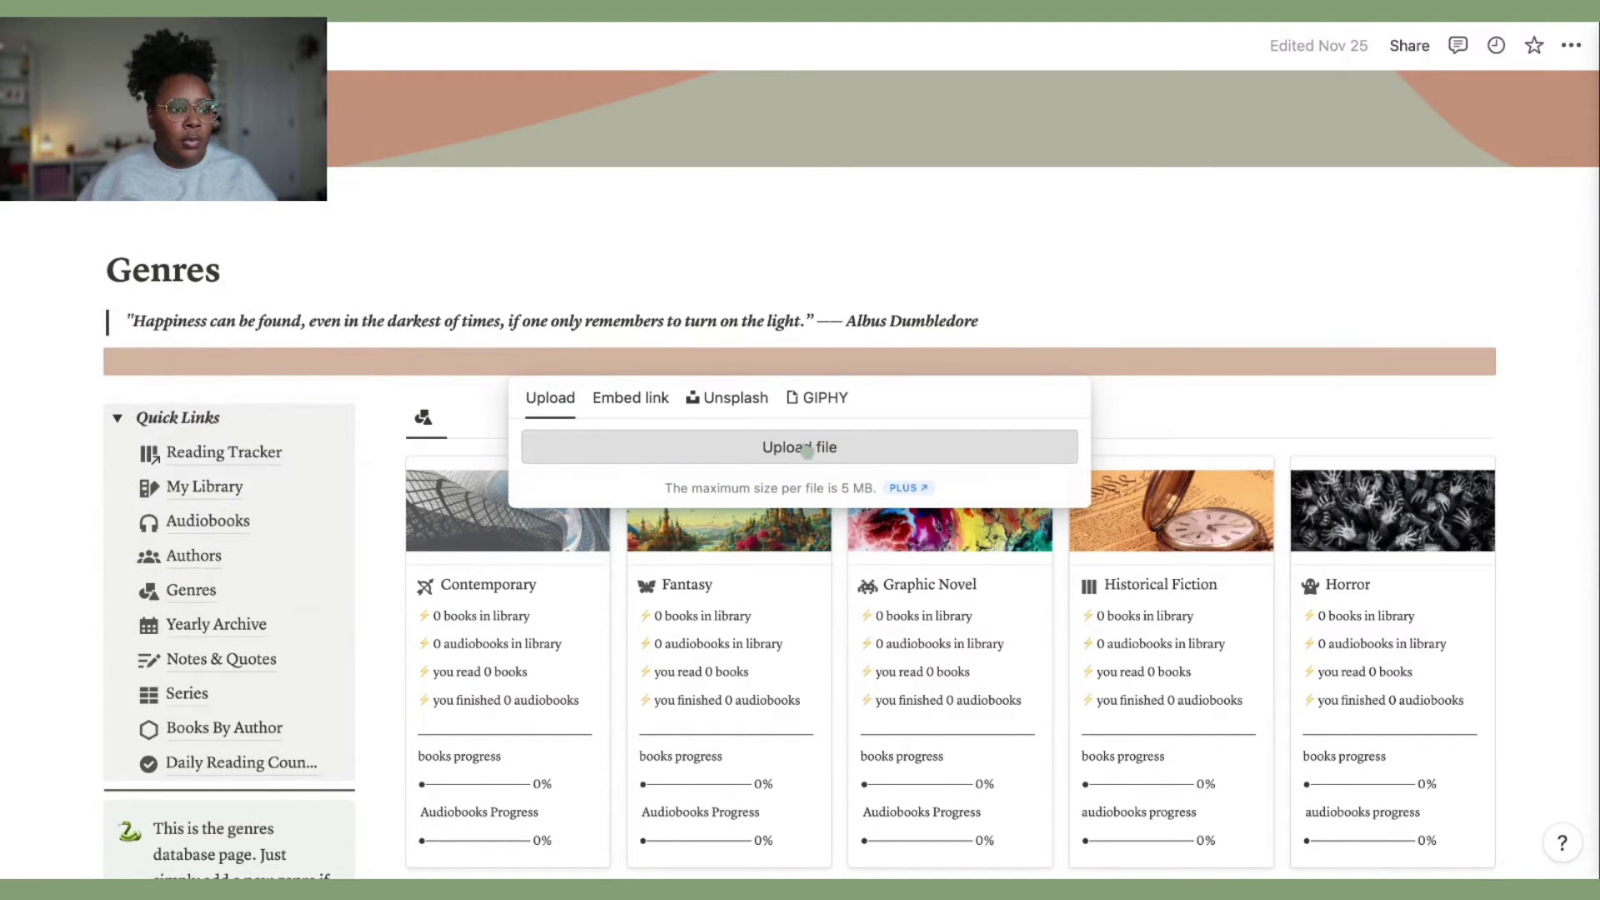
pyautogui.click(807, 453)
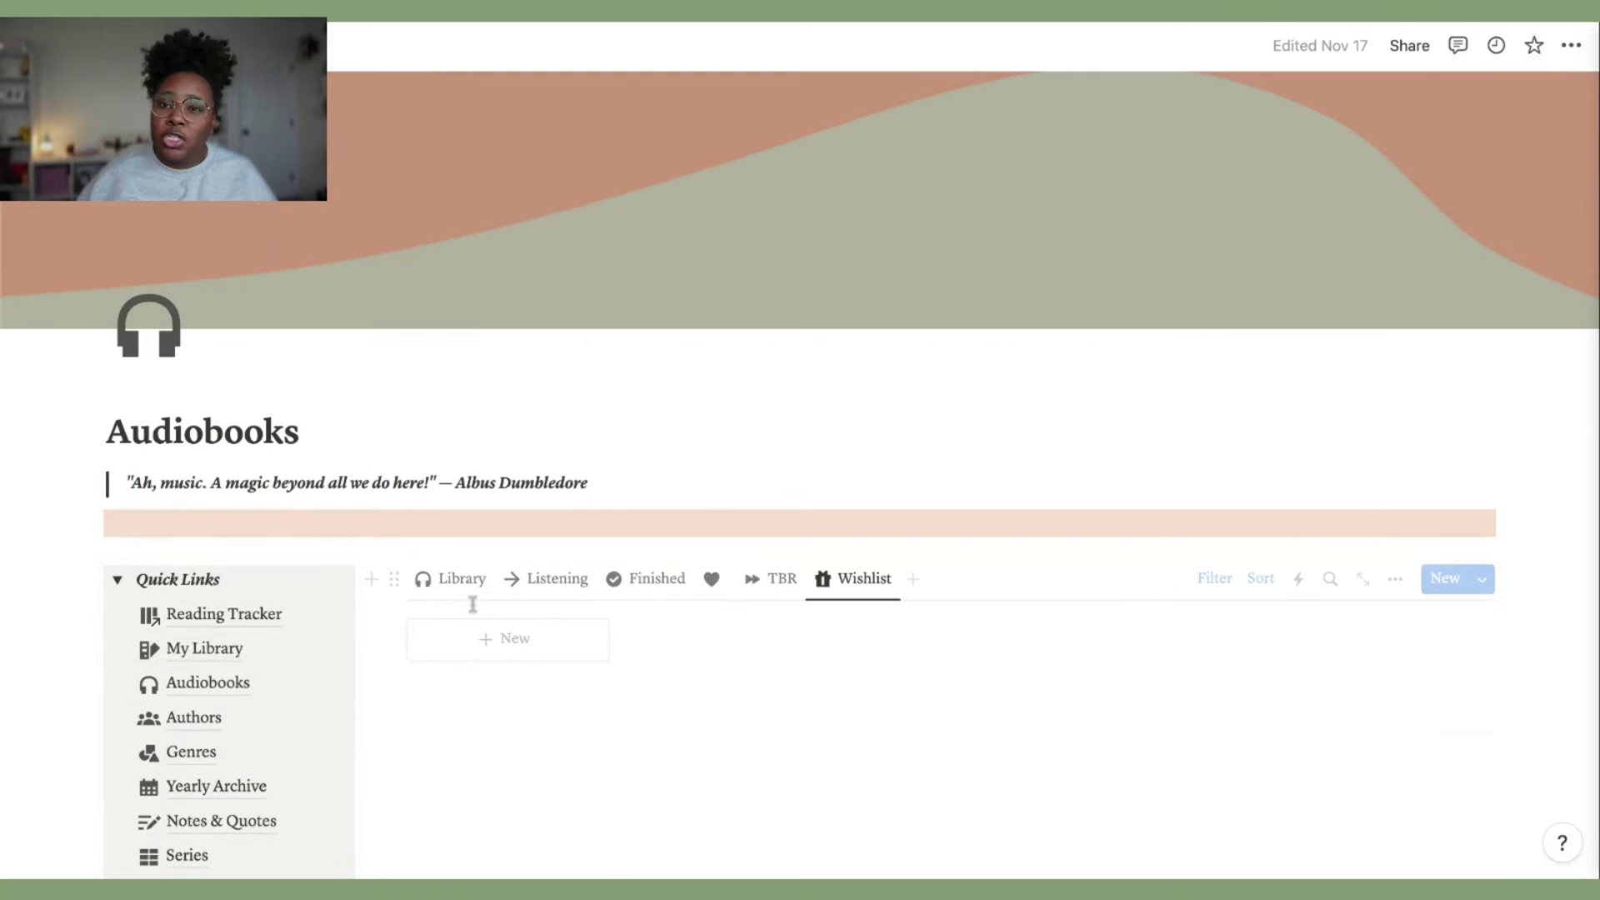
# - Open Yearly Archive from Quick Links and scroll through its divider and year cards
pyautogui.moveTo(188, 691)
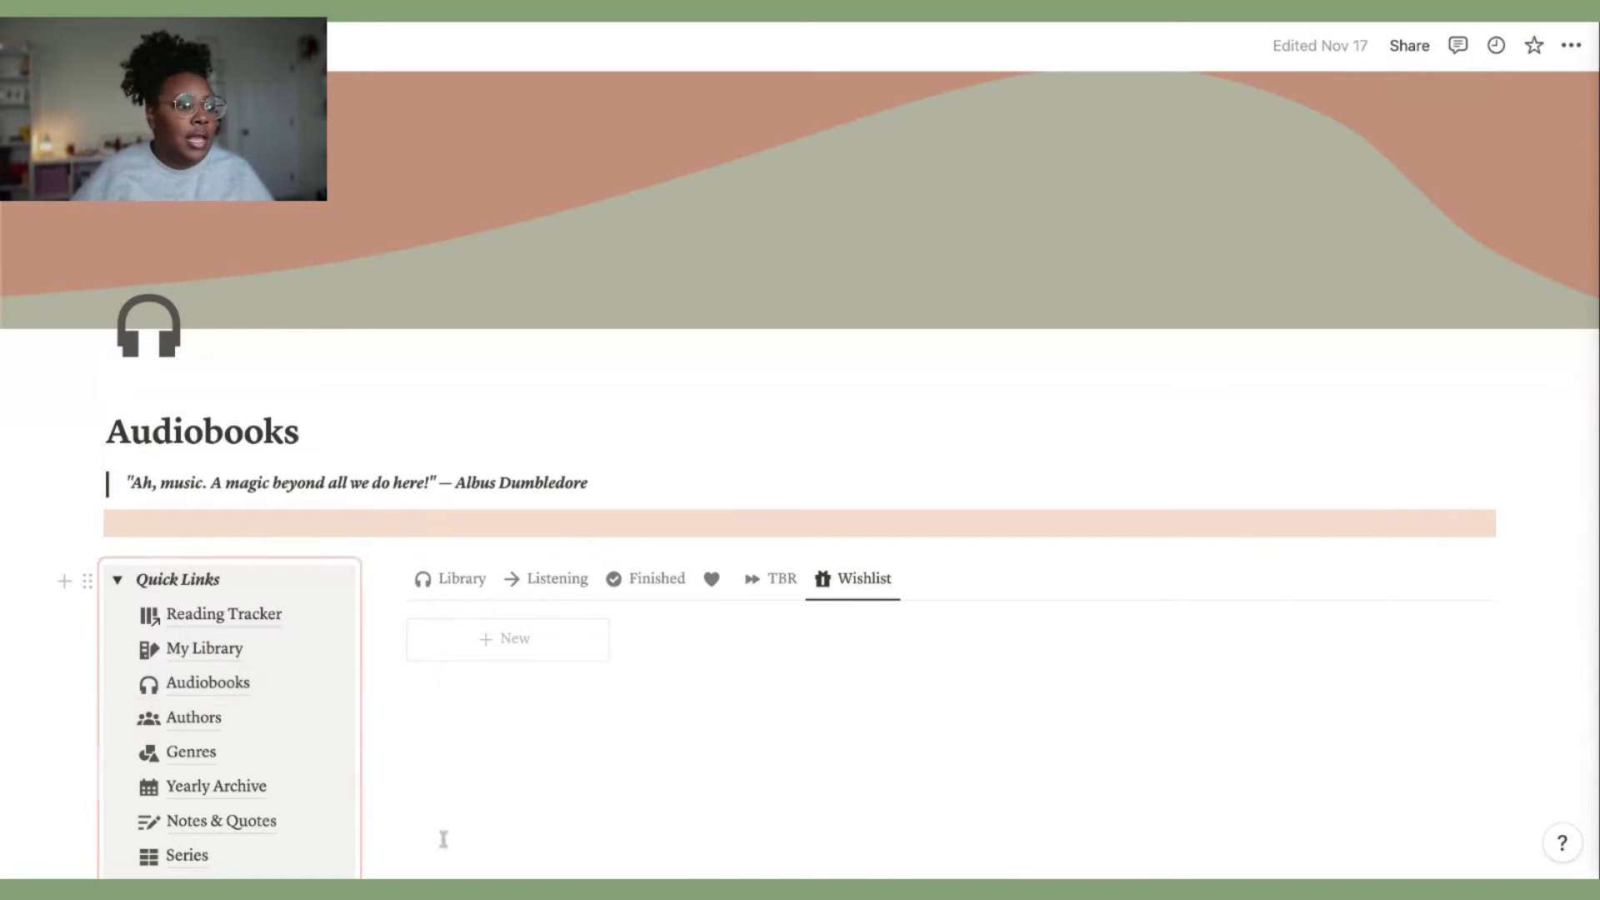
pyautogui.click(246, 792)
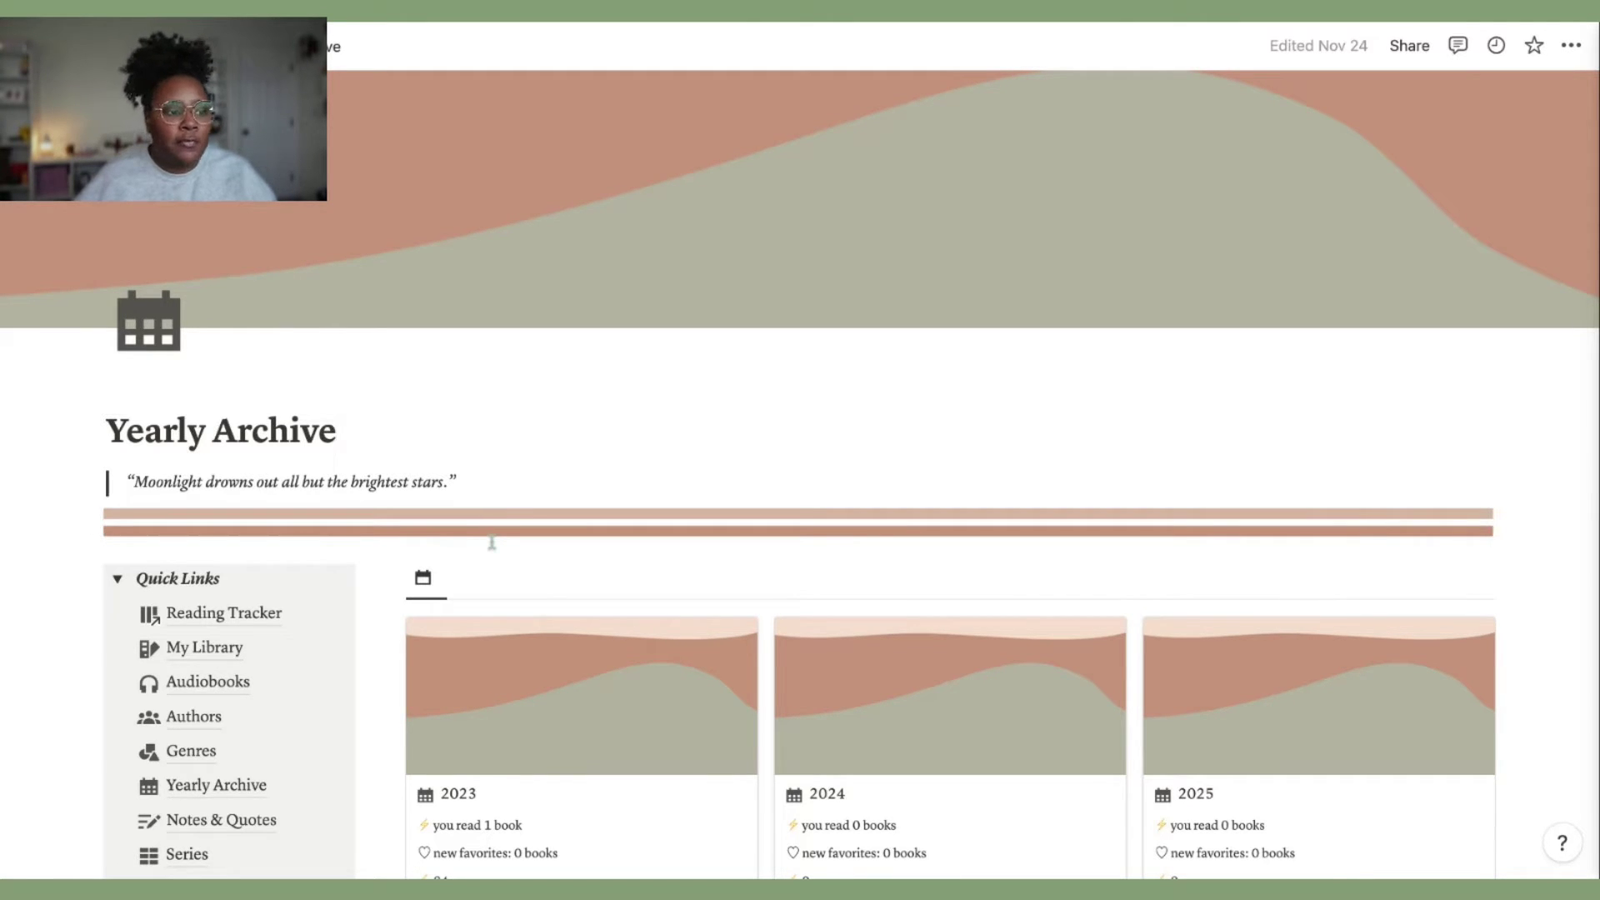
pyautogui.scroll(-3, 625, 535)
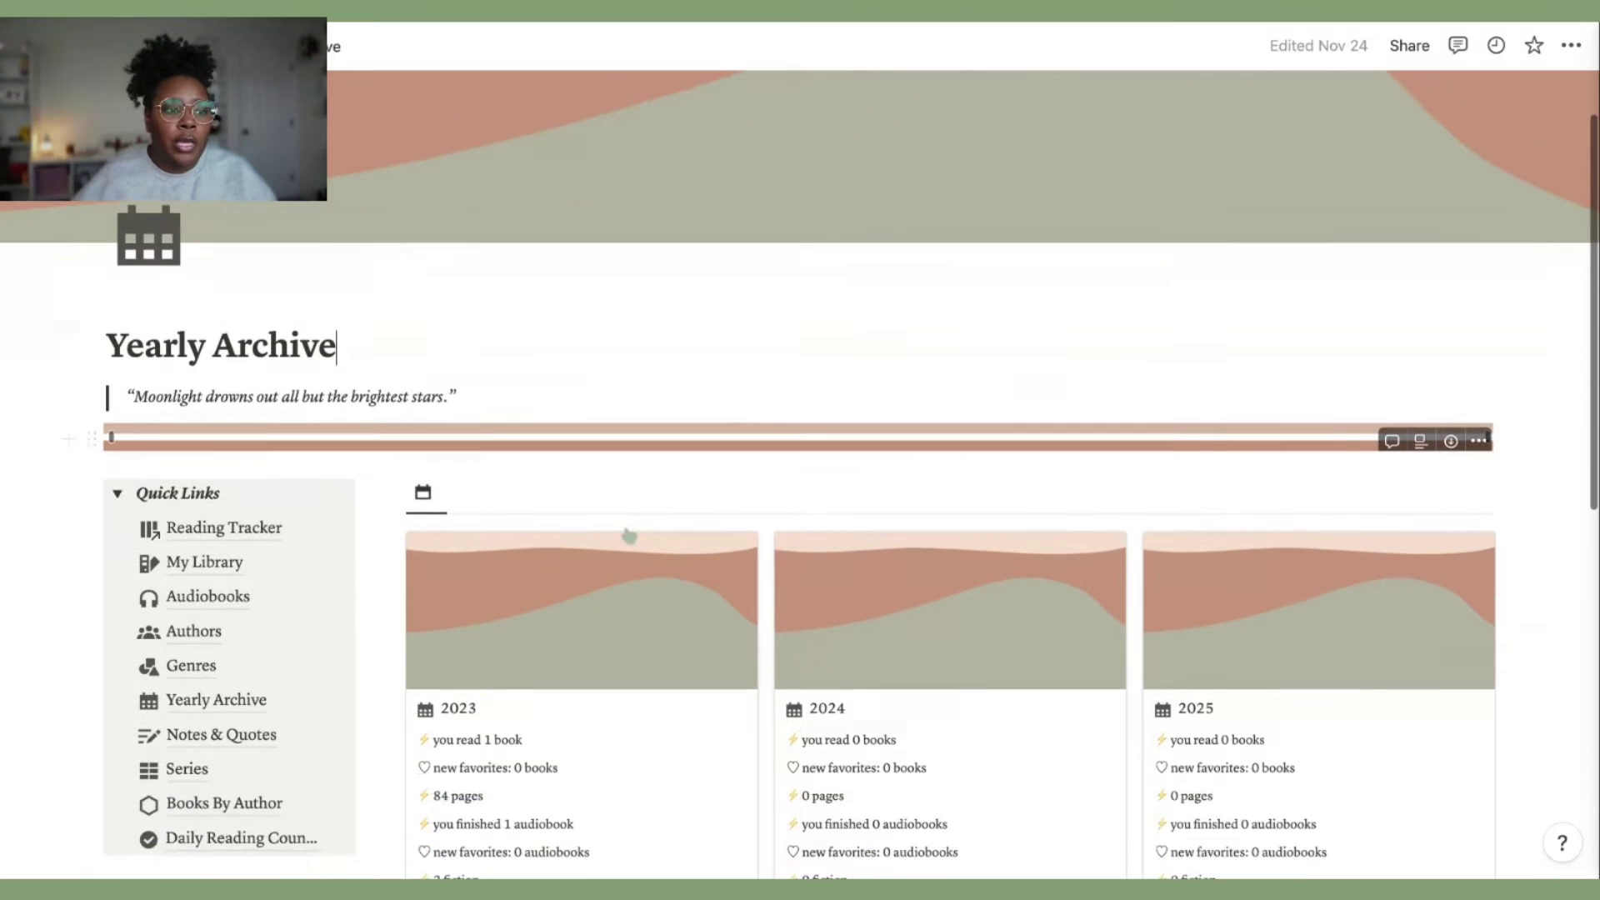
pyautogui.scroll(-3, 629, 538)
pyautogui.scroll(3, 631, 538)
pyautogui.scroll(-10, 633, 538)
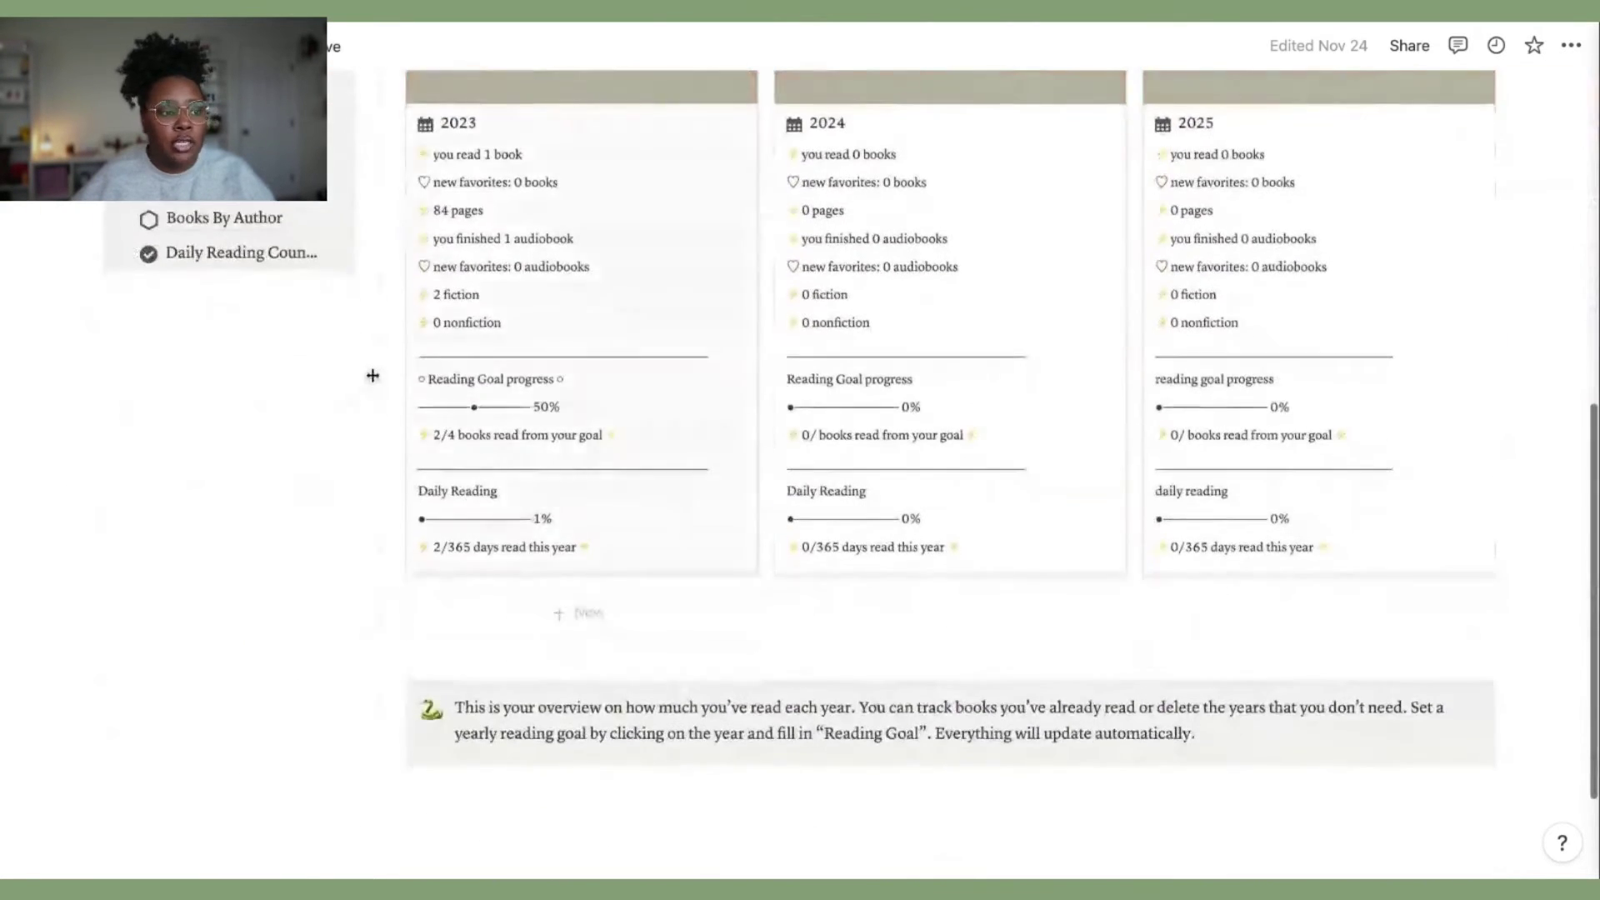
pyautogui.scroll(13, 481, 555)
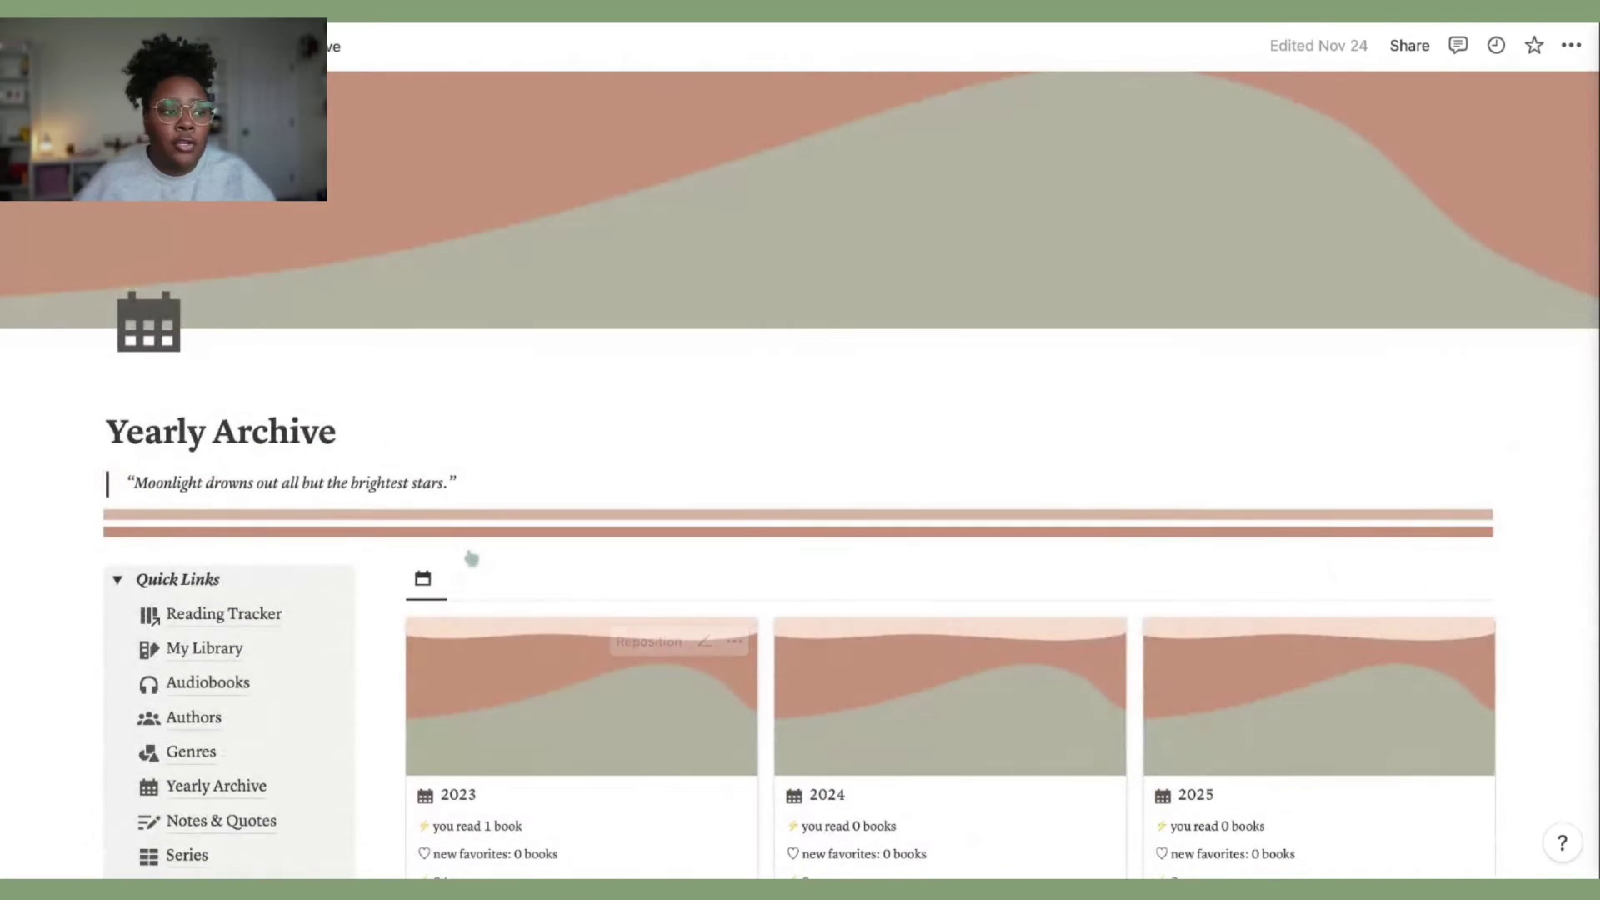